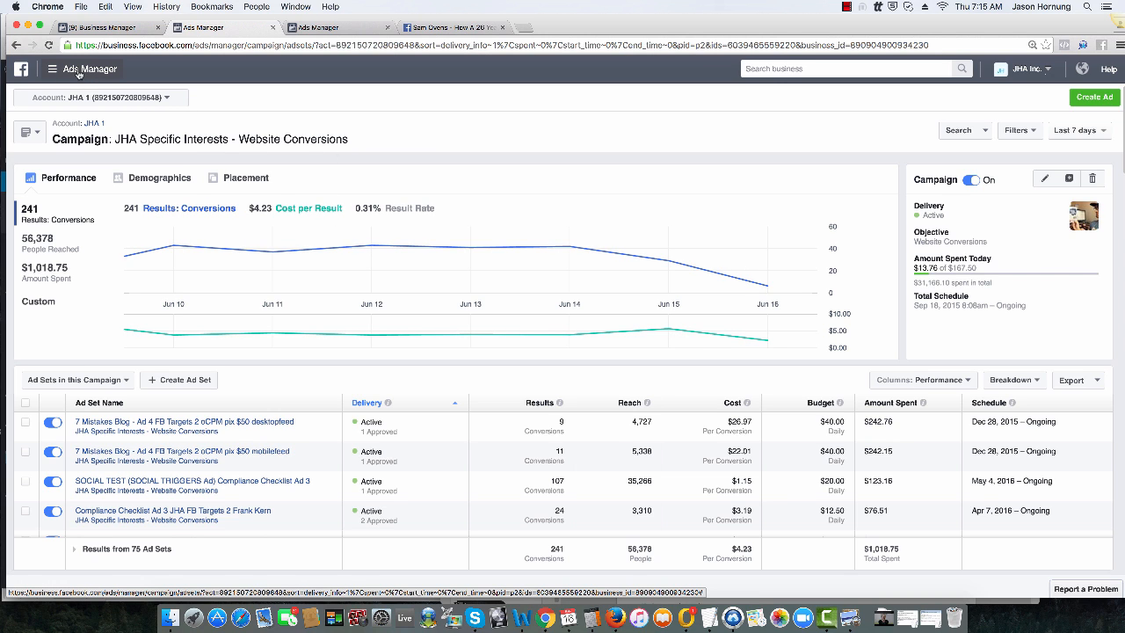
# Step: Open Audience Insights from the full tools list and start a new audience based on Everyone on Facebook, dismissing the location tip
pyautogui.click(81, 74)
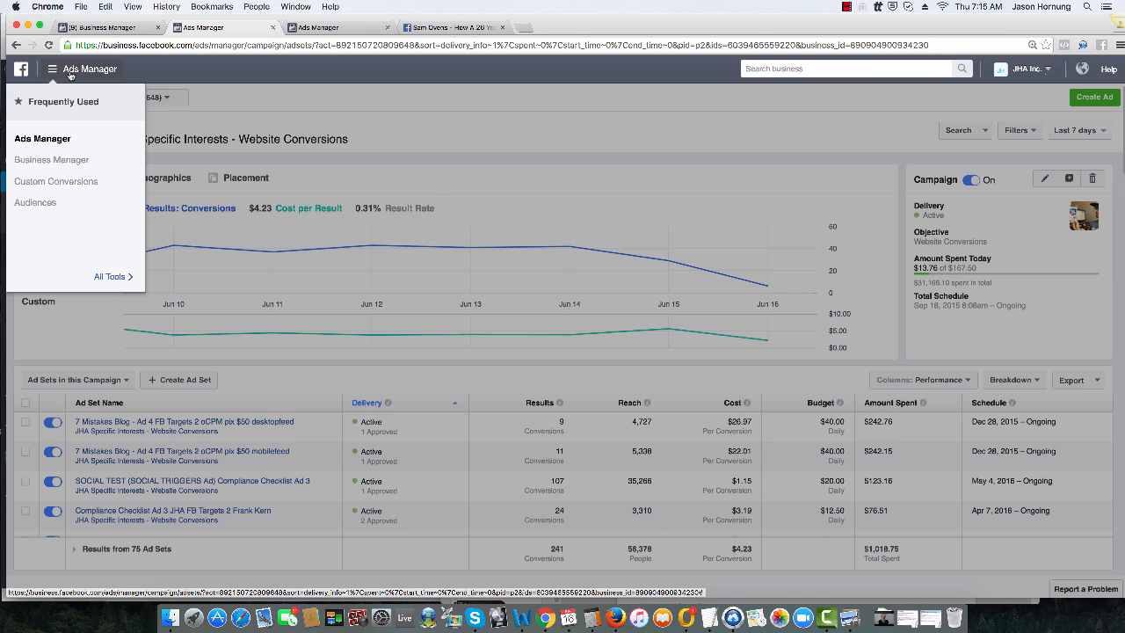
pyautogui.click(109, 277)
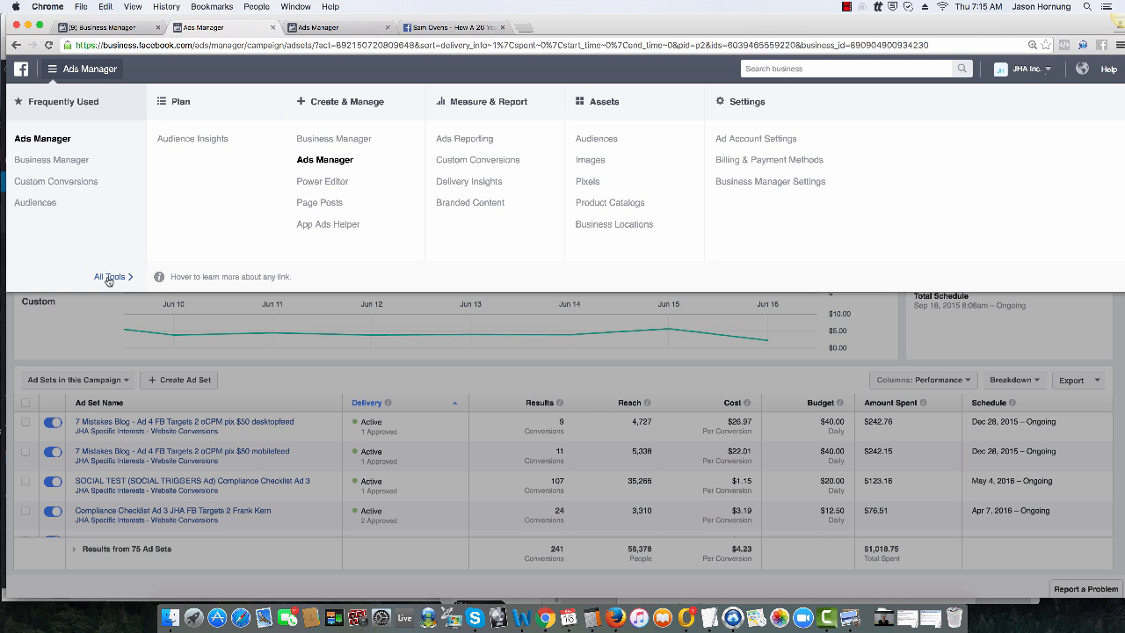
pyautogui.click(205, 141)
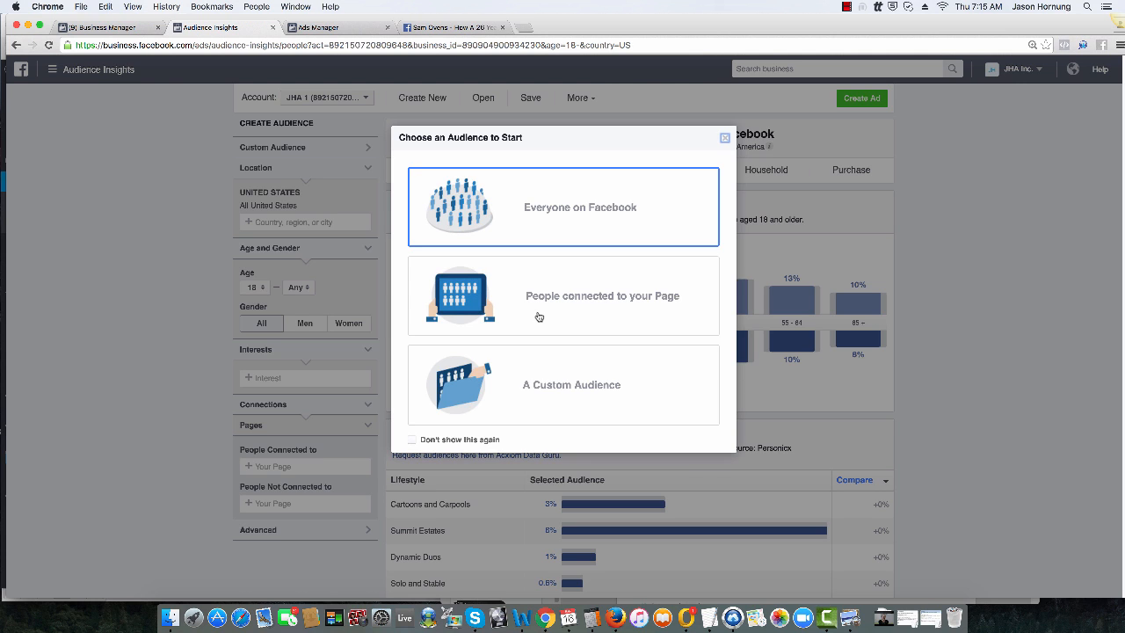
pyautogui.click(605, 200)
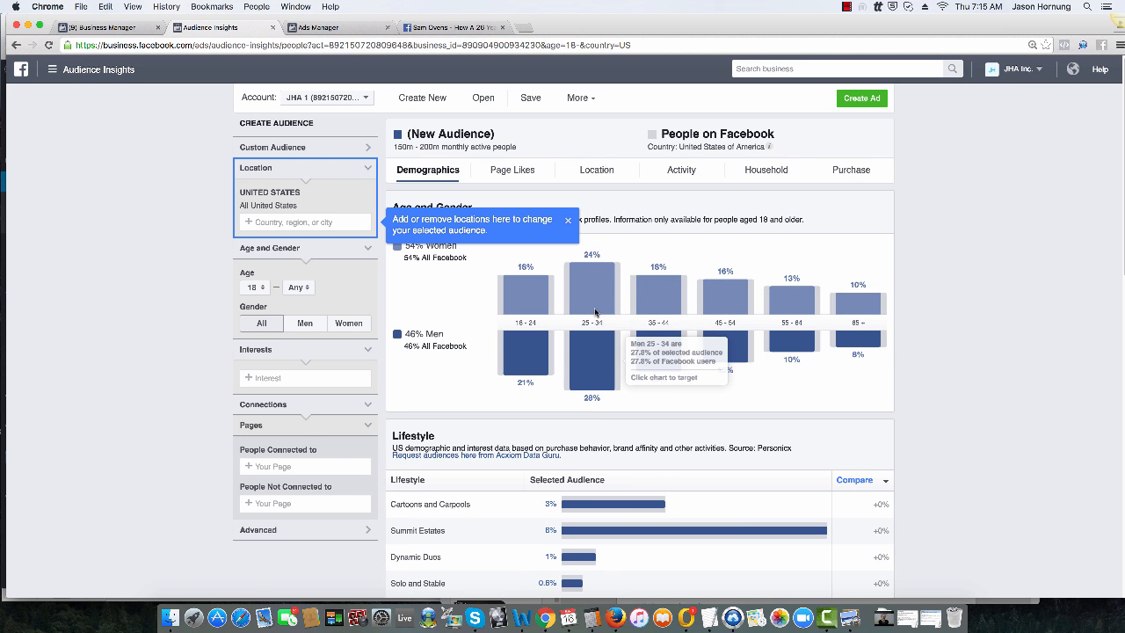
pyautogui.click(567, 223)
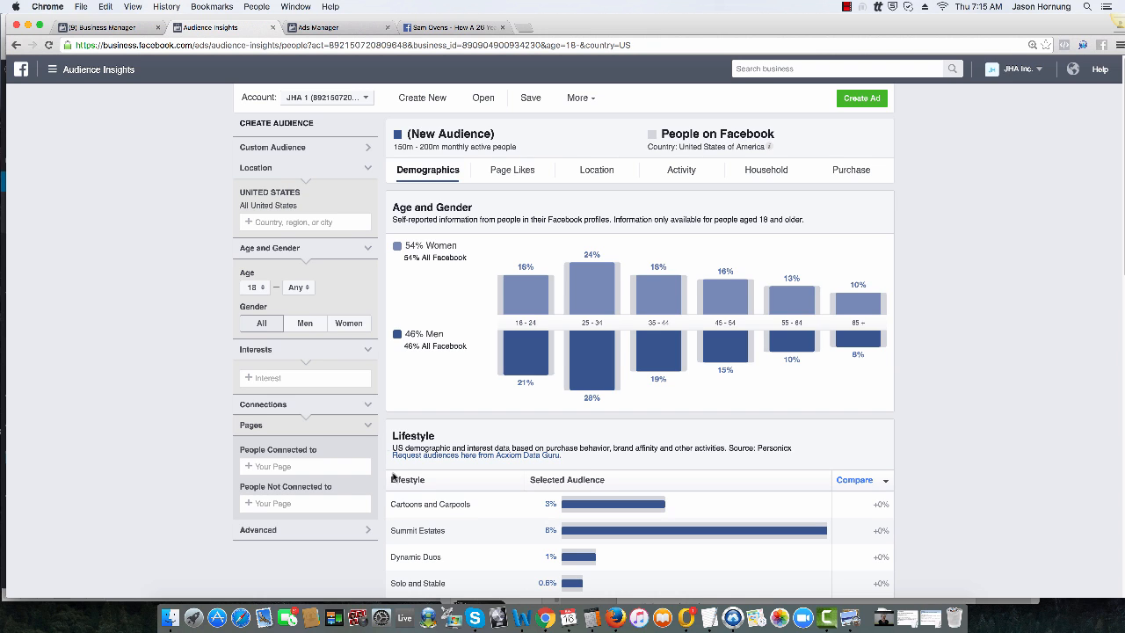
# Step: Try filtering the audience by the FB Ads Profit Maximizer Buyers custom audience and remove it again
pyautogui.click(294, 149)
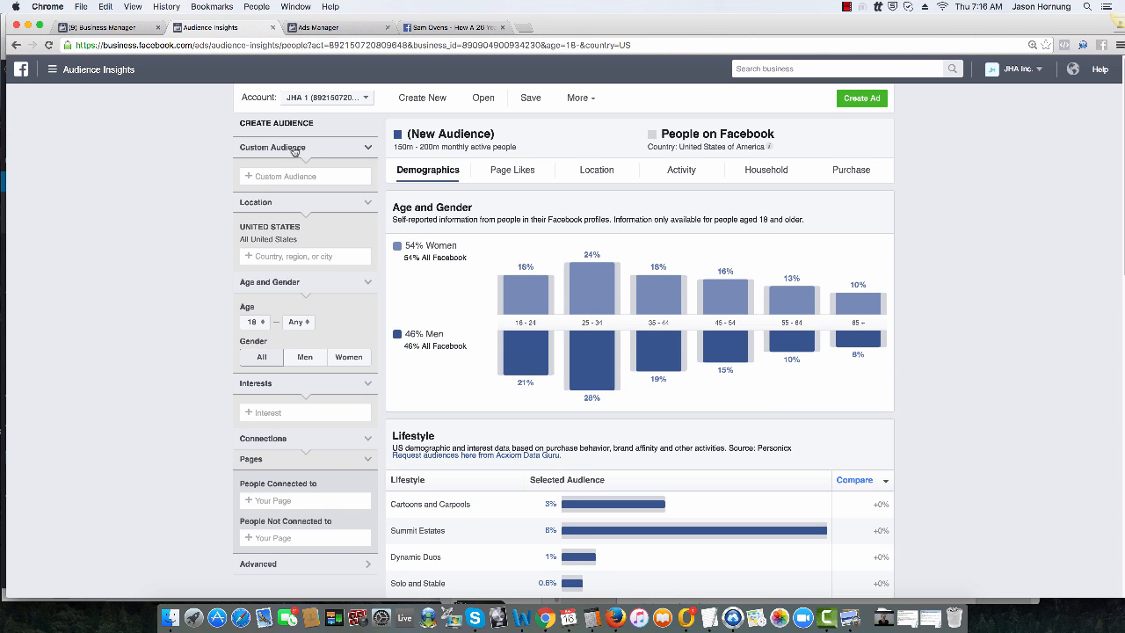
pyautogui.click(306, 175)
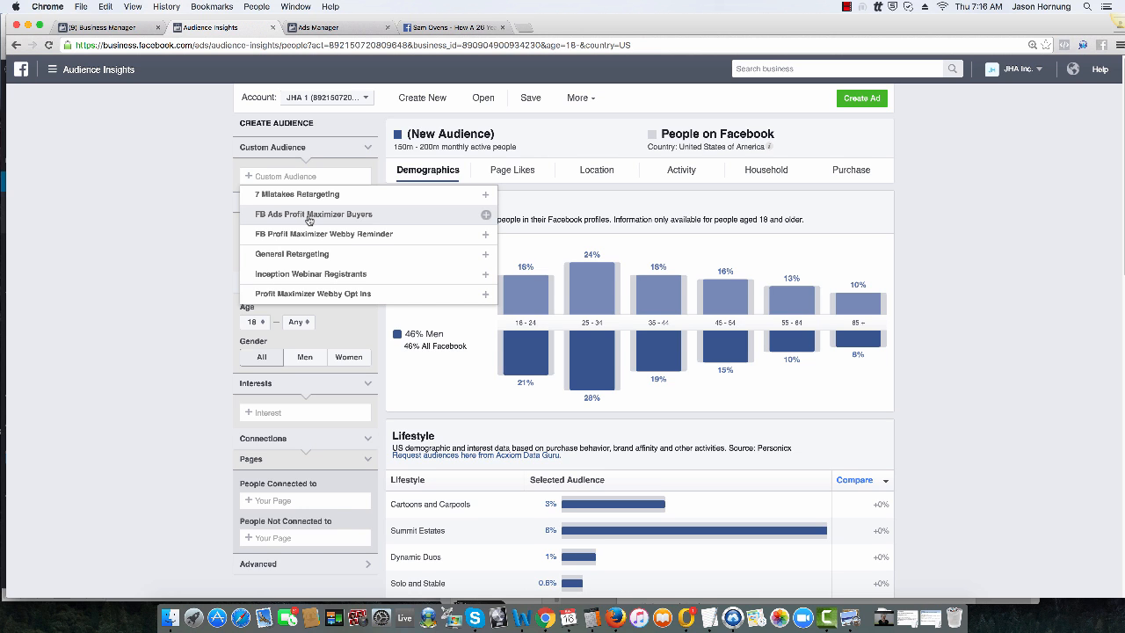
pyautogui.click(309, 216)
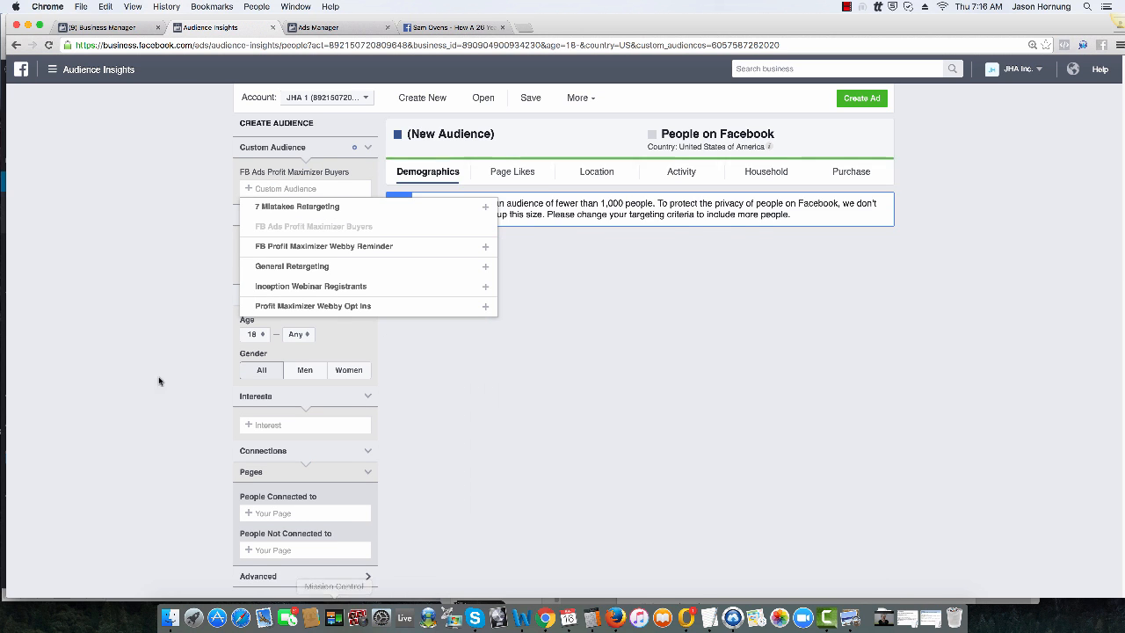
pyautogui.click(161, 264)
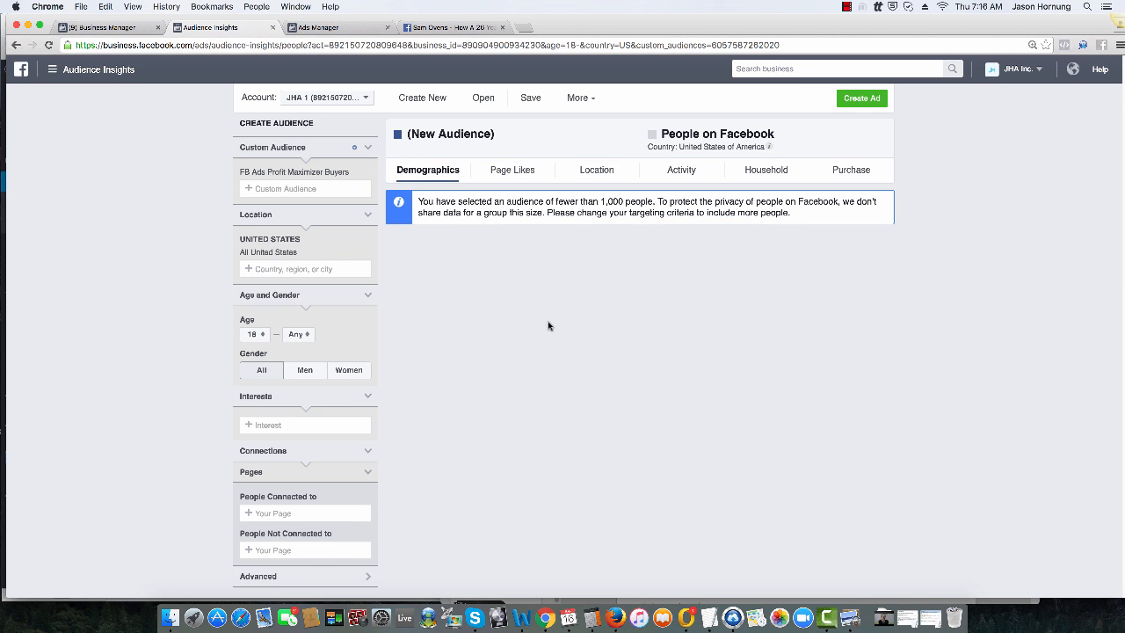
pyautogui.click(368, 174)
# Step: Review the age and gender breakdown of the General Retargeting custom audience and clear that audience from the filter
pyautogui.click(314, 176)
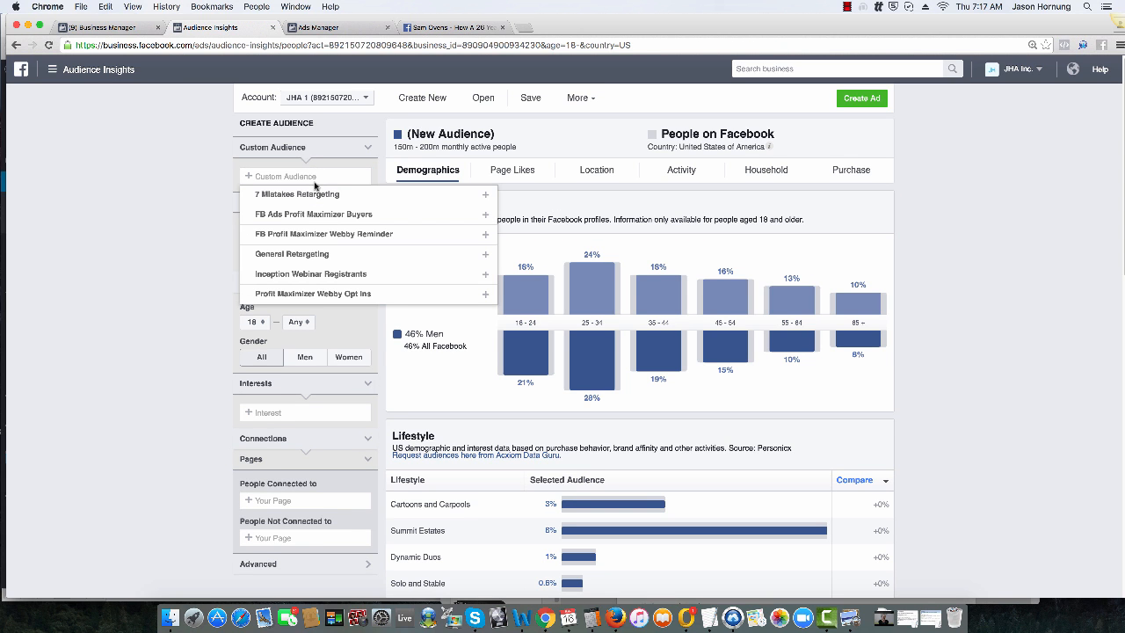
pyautogui.click(296, 254)
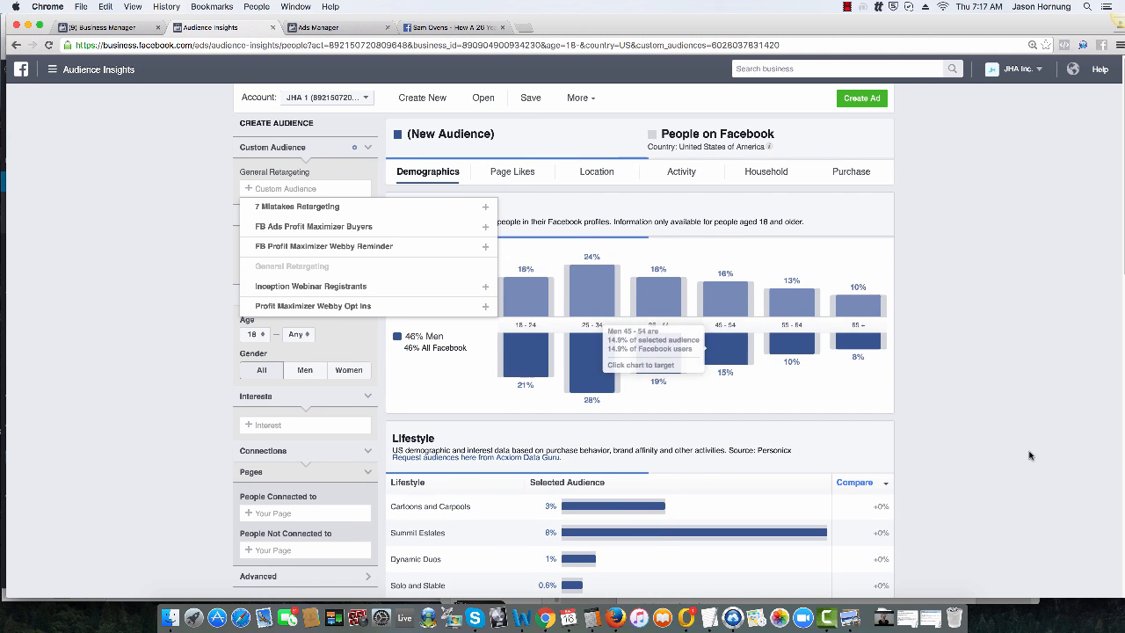
pyautogui.click(1022, 358)
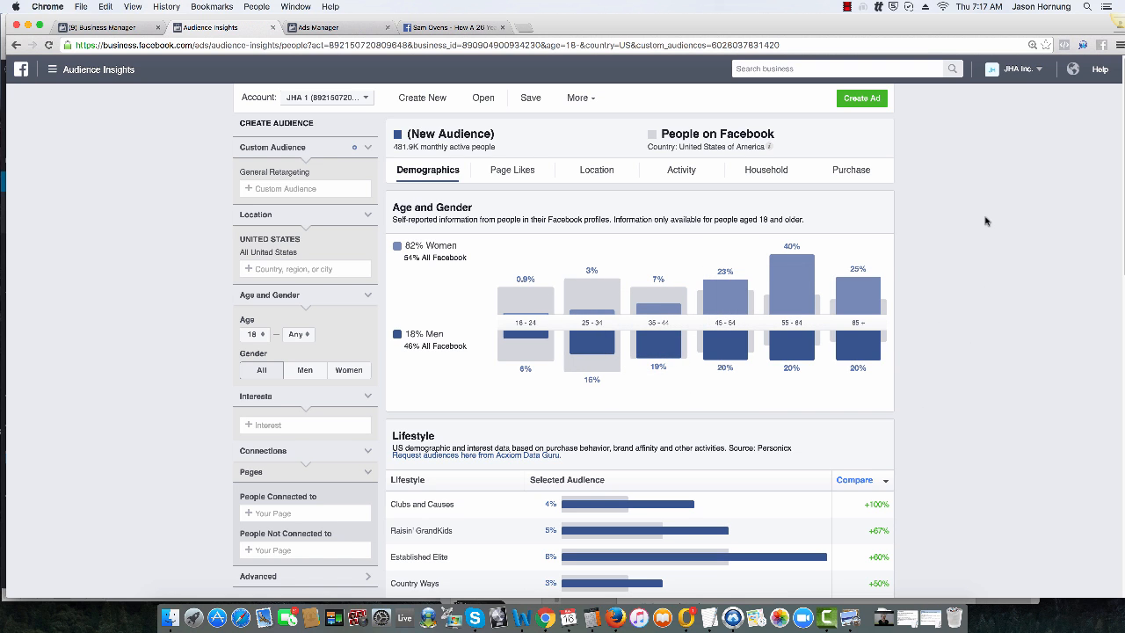
pyautogui.moveTo(769, 311)
pyautogui.moveTo(394, 147); pyautogui.dragTo(418, 147)
pyautogui.click(367, 171)
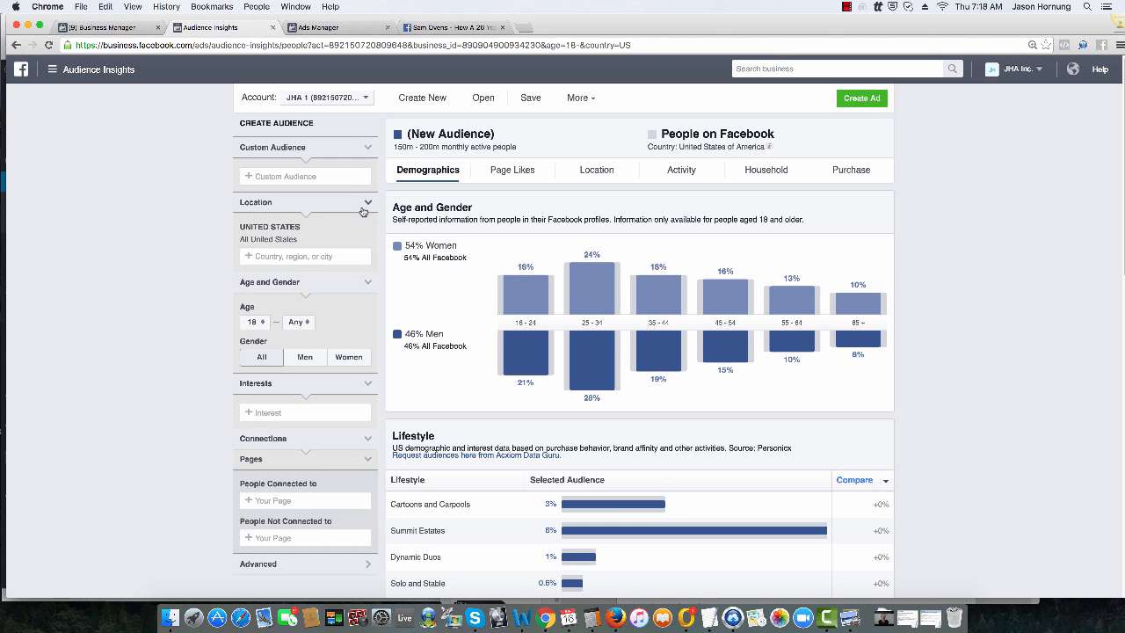
# Step: Add the public figure Frank Kern as an interest for the new audience
pyautogui.click(281, 414)
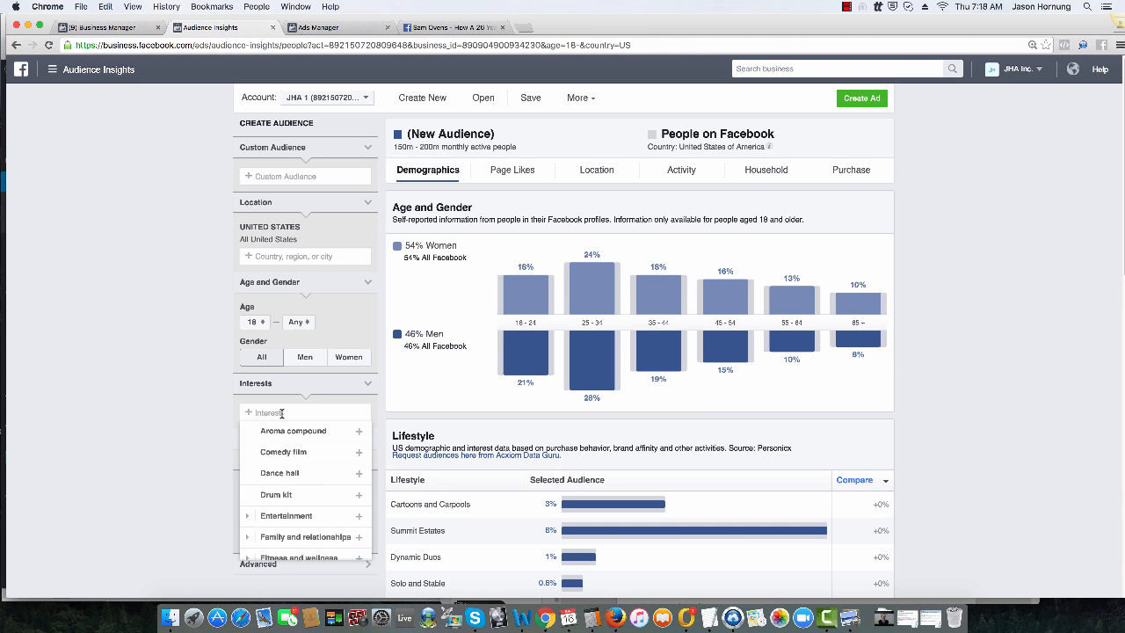
pyautogui.write('frank kern')
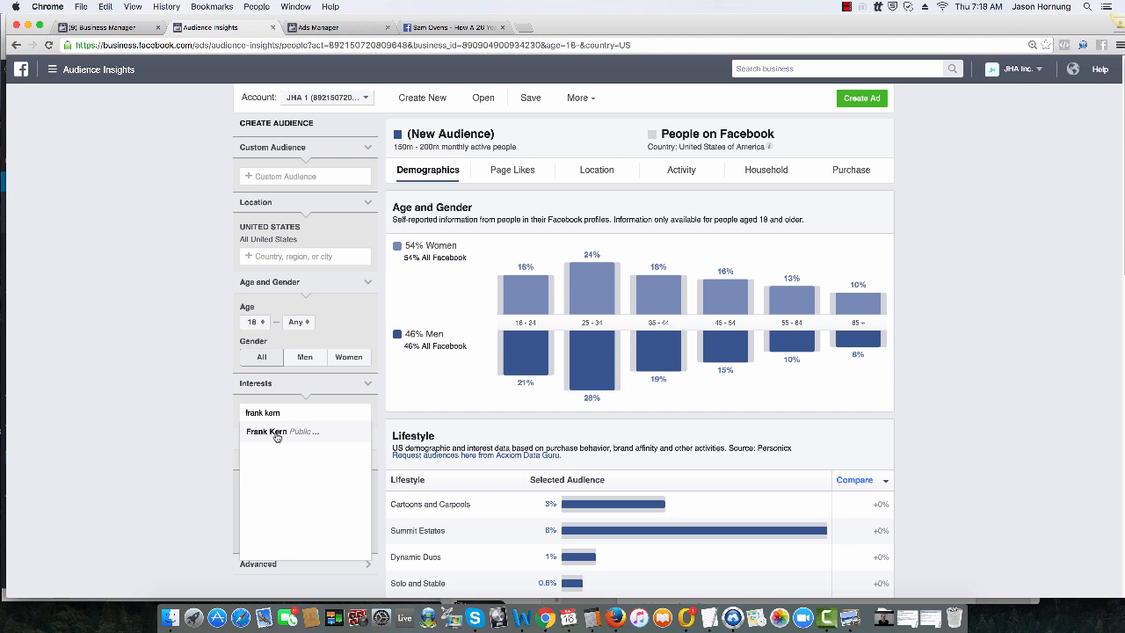
pyautogui.click(277, 434)
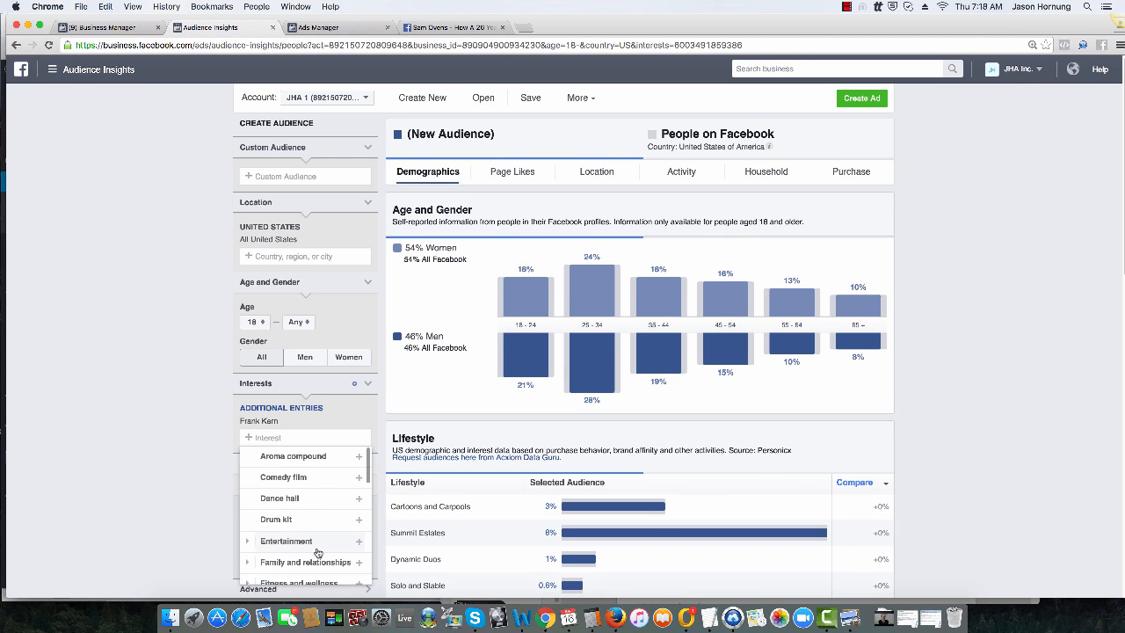
pyautogui.click(55, 343)
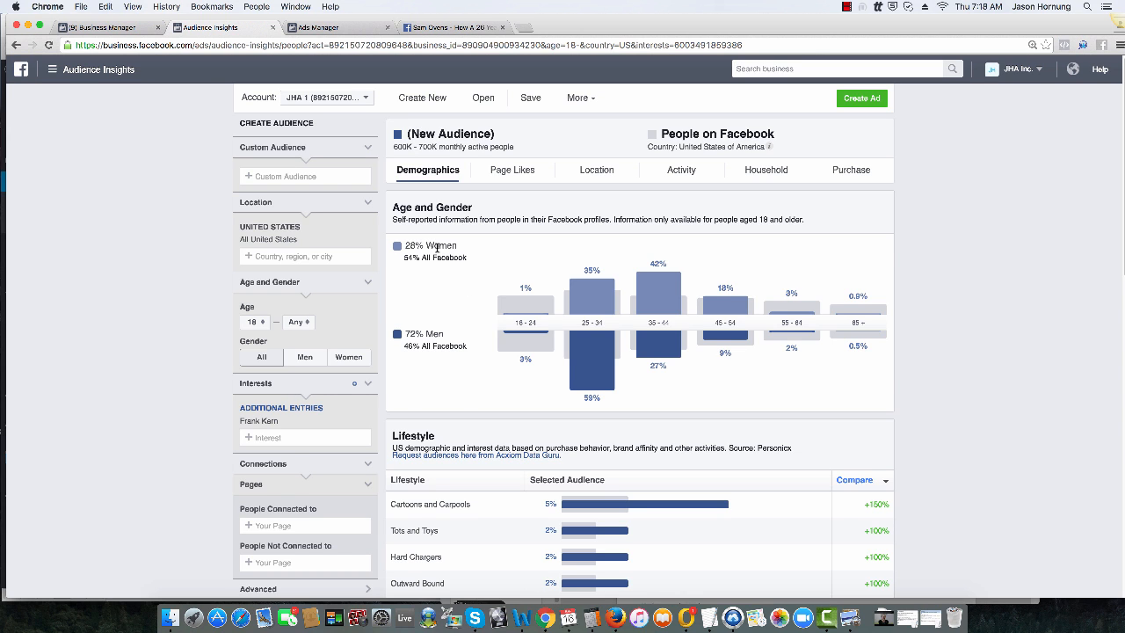
# Step: Examine the audience's age and gender chart and read the descriptions of its top lifestyle segments
pyautogui.moveTo(749, 321)
pyautogui.moveTo(662, 336)
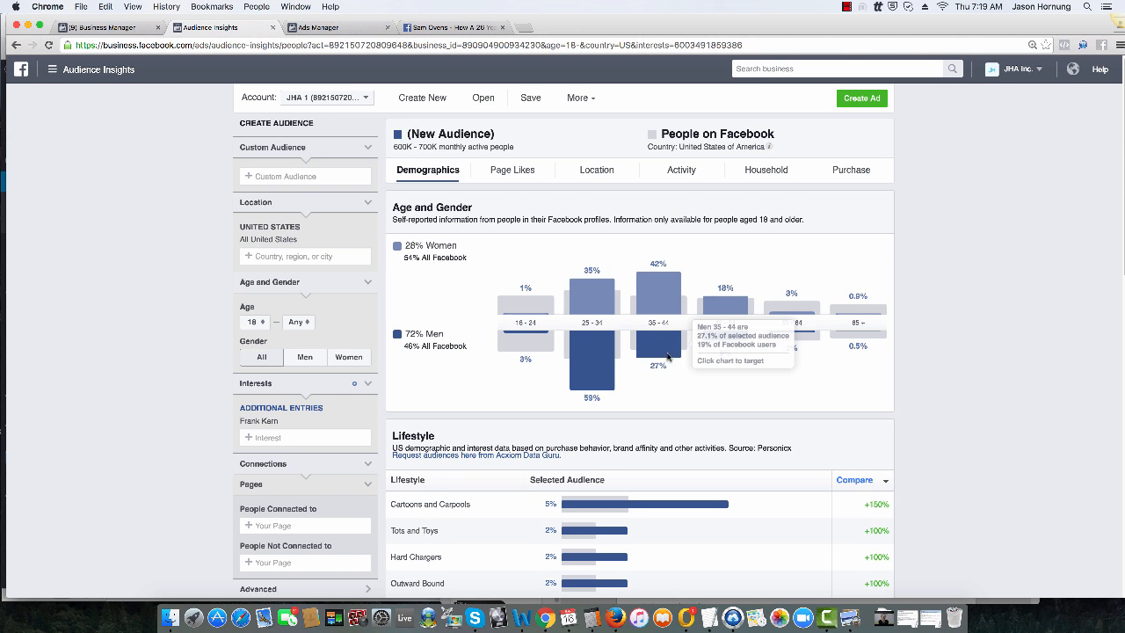
pyautogui.scroll(-1, 786, 397)
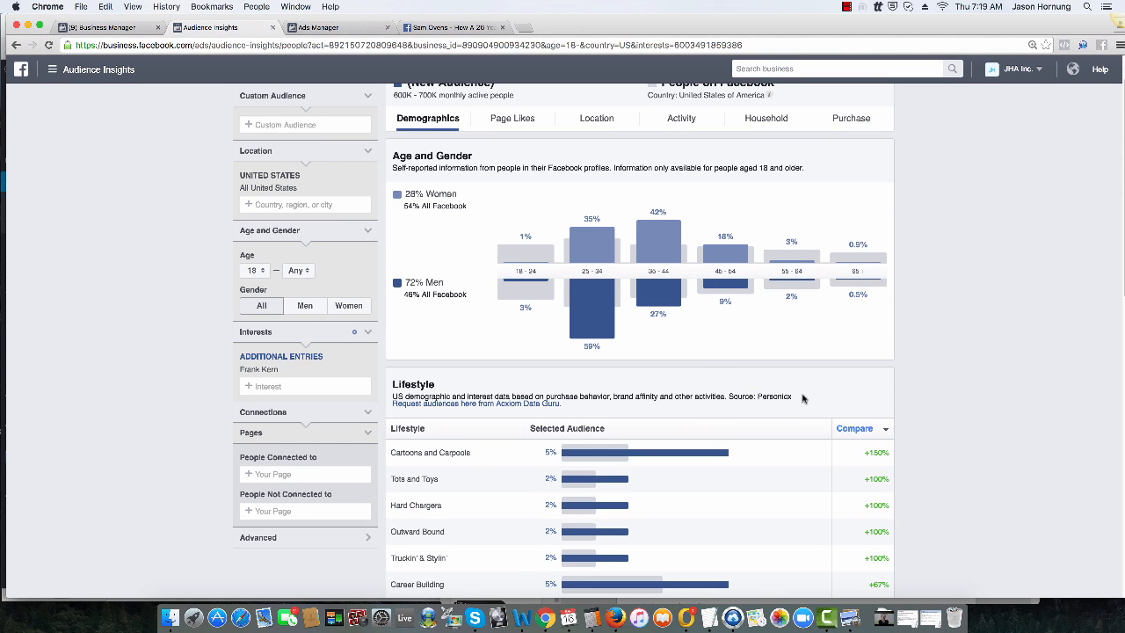
pyautogui.scroll(-1, 862, 384)
pyautogui.scroll(-3, 862, 384)
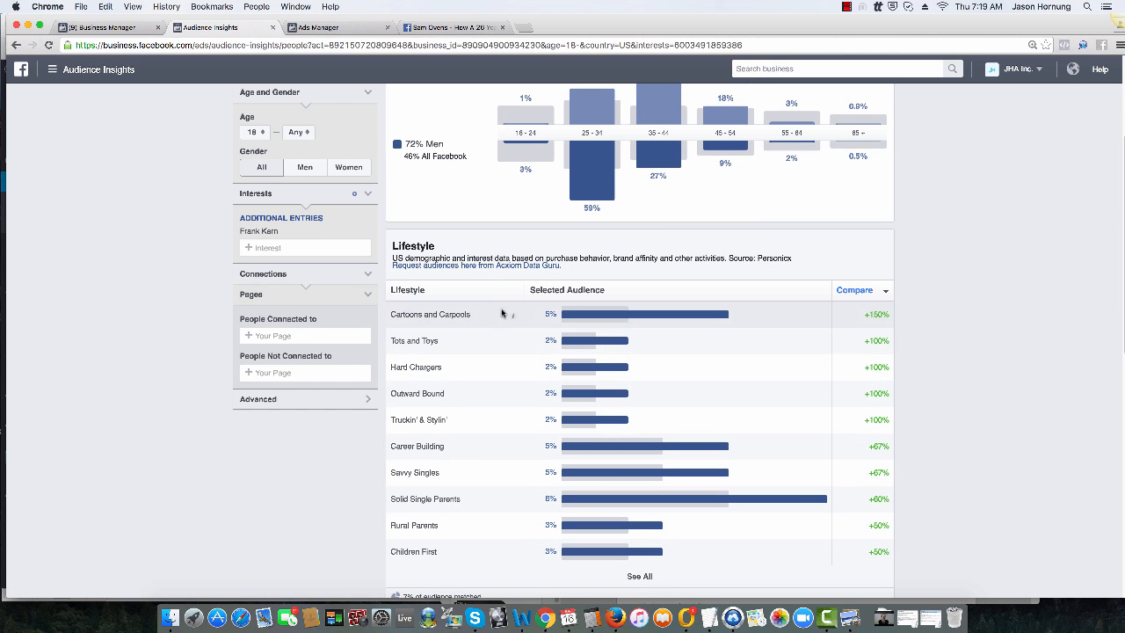
pyautogui.moveTo(514, 318)
pyautogui.moveTo(512, 343)
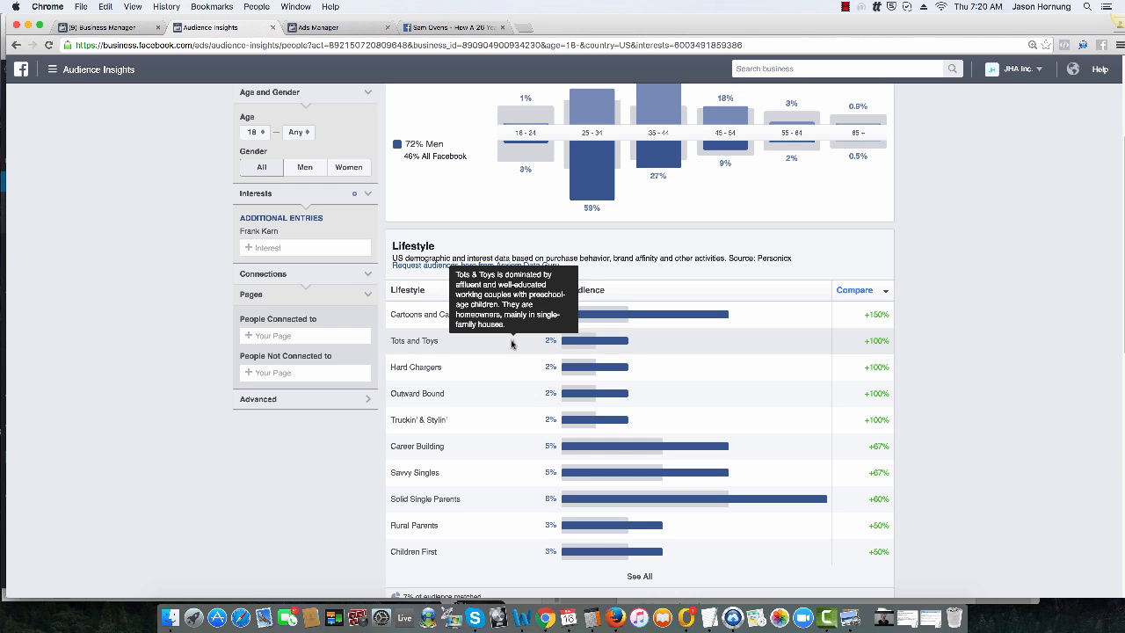
# Step: Review the relationship status and education level charts for the selected audience
pyautogui.scroll(-2, 510, 364)
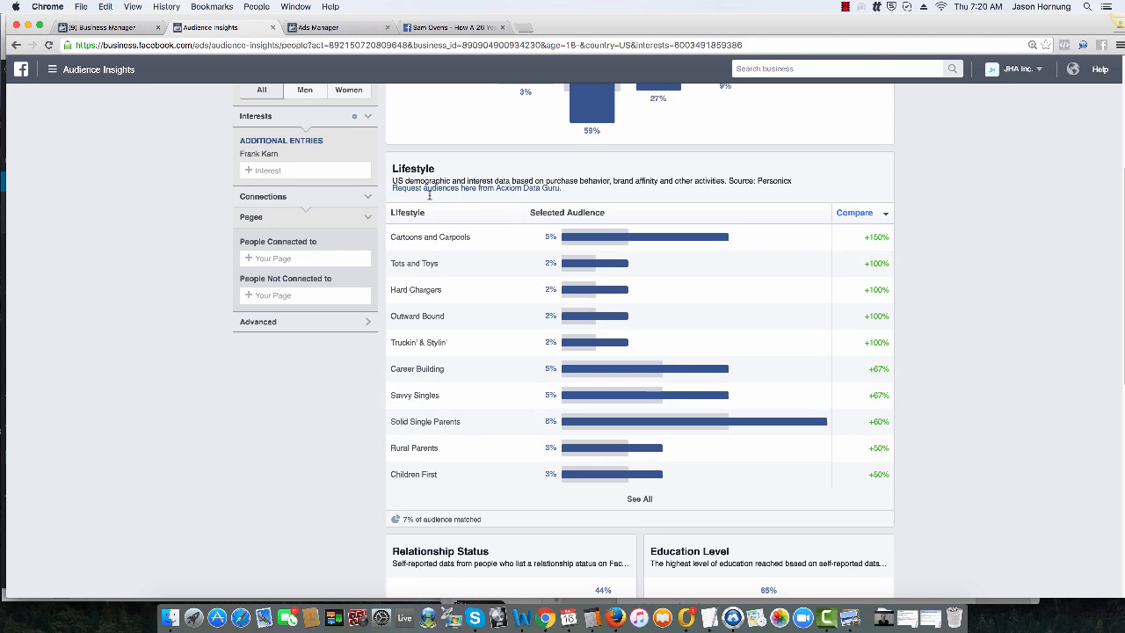
pyautogui.scroll(-6, 515, 356)
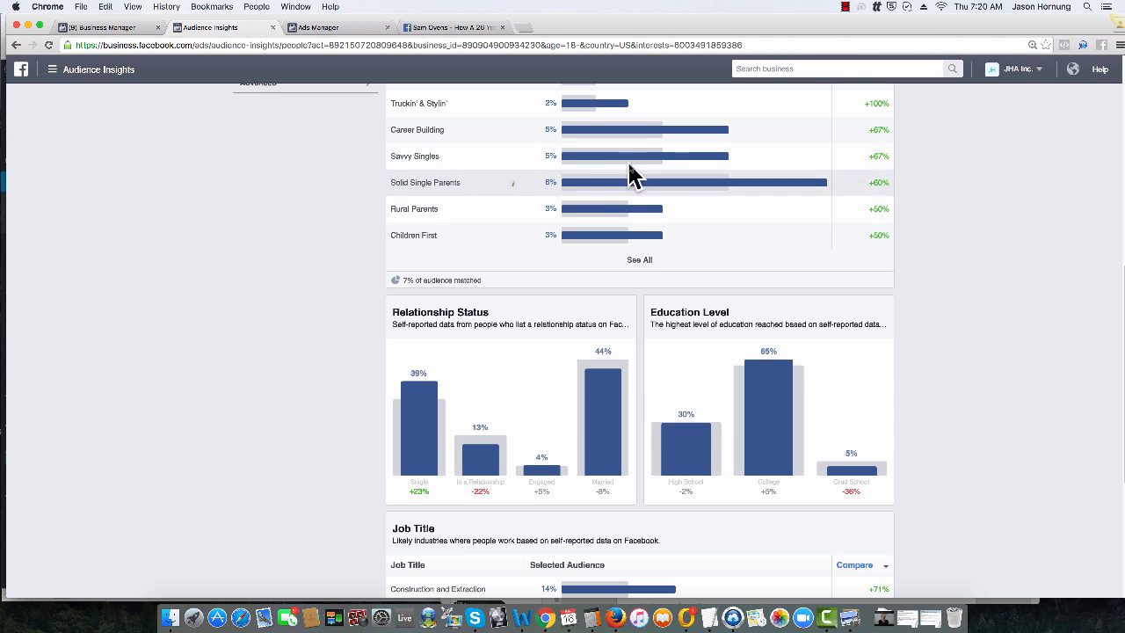
pyautogui.scroll(-1, 976, 415)
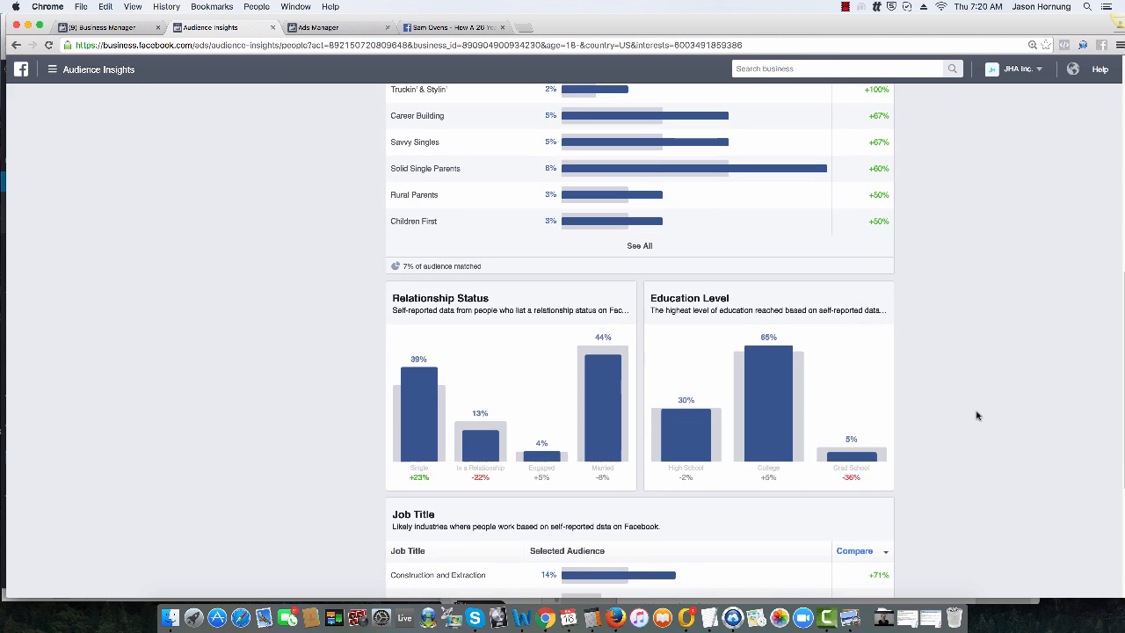
pyautogui.moveTo(770, 404)
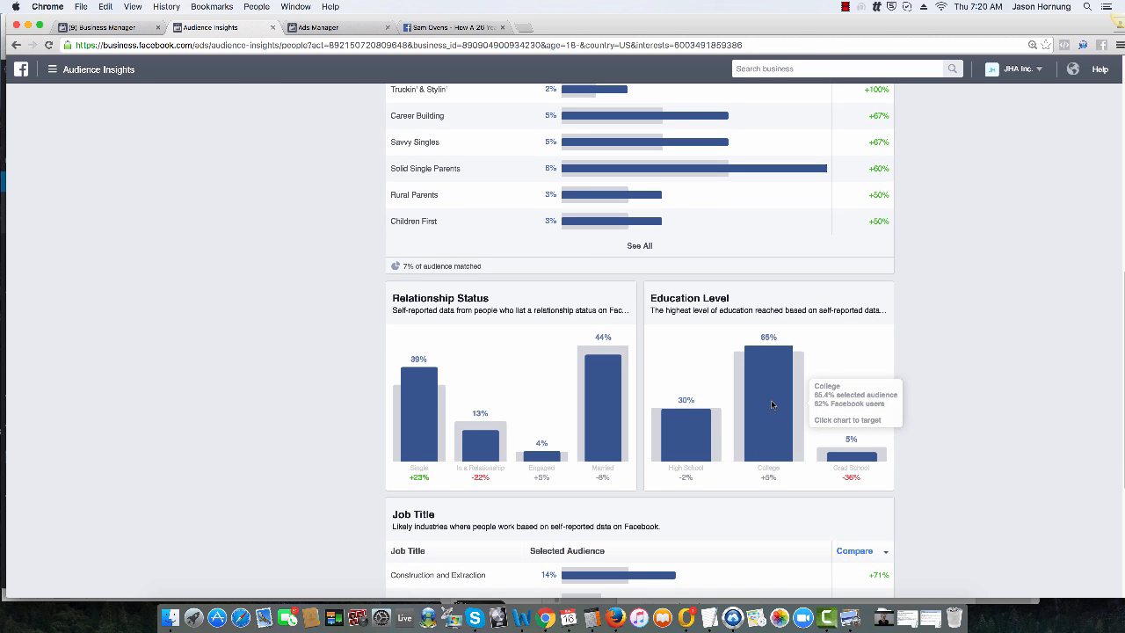
# Step: Examine the audience's job title breakdown and expand it to show all job categories
pyautogui.scroll(-5, 770, 400)
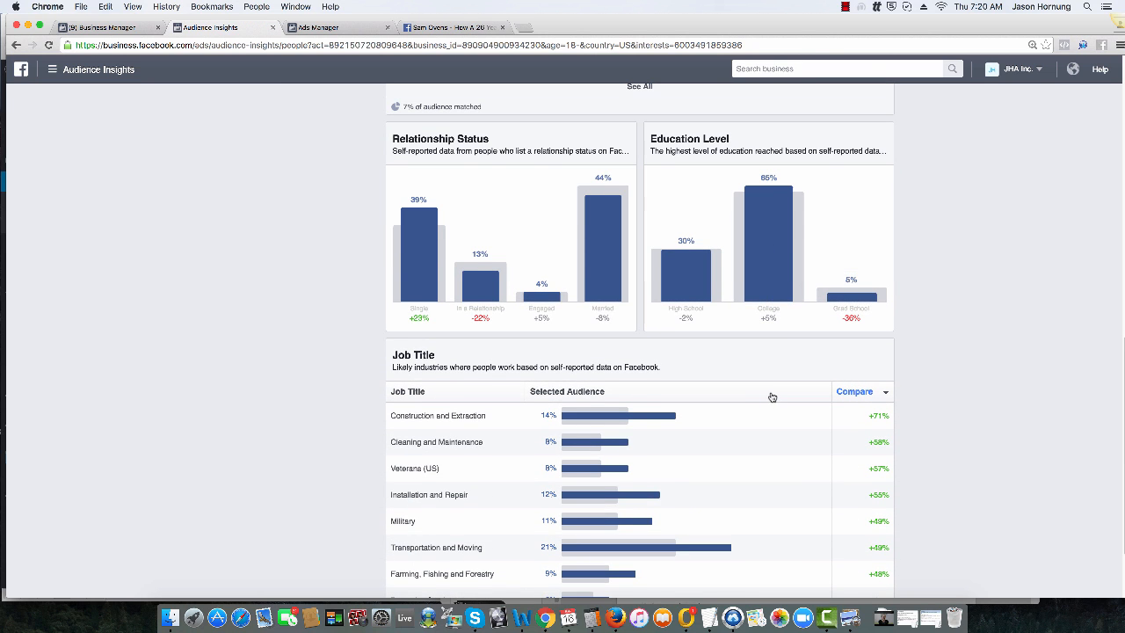
pyautogui.scroll(-4, 773, 397)
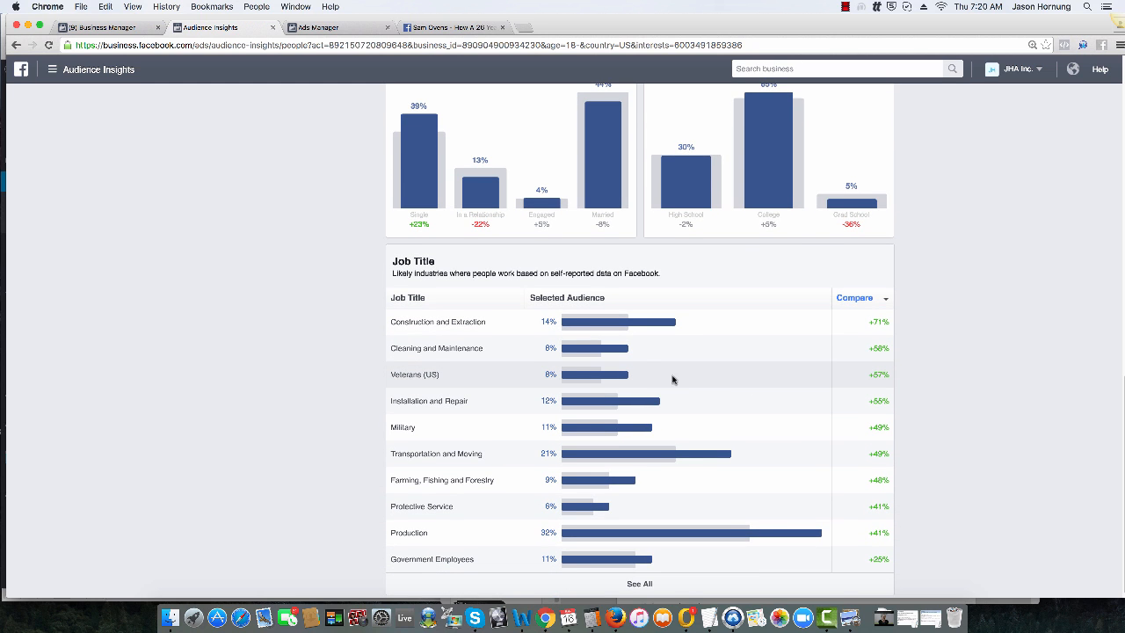
pyautogui.moveTo(564, 353)
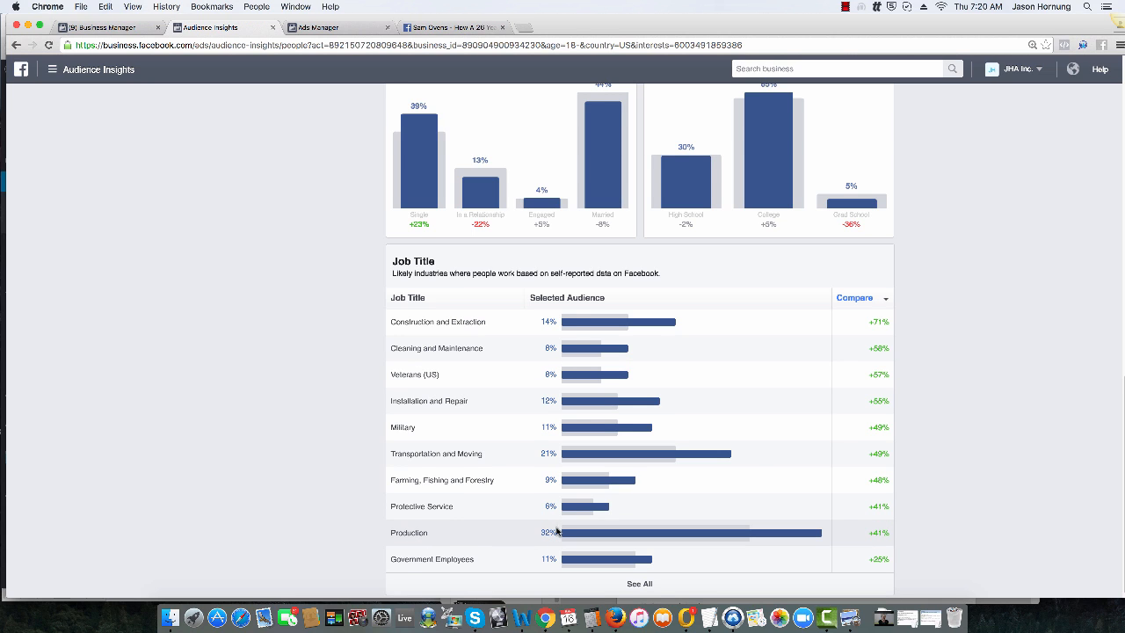
pyautogui.doubleClick(403, 532)
pyautogui.click(459, 537)
pyautogui.scroll(-1, 844, 527)
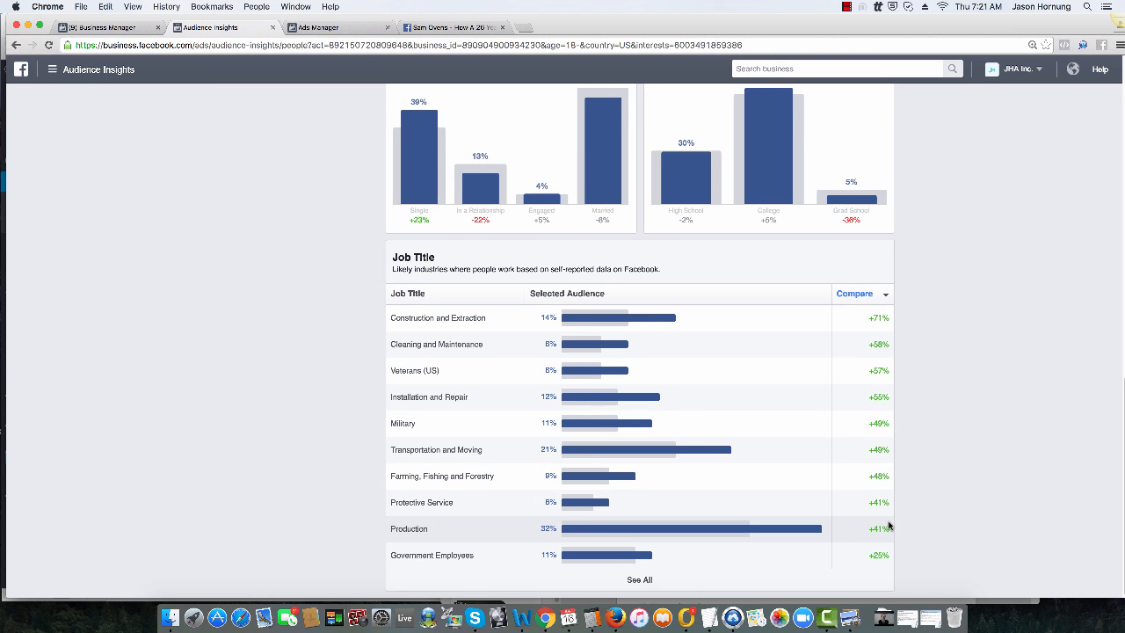
pyautogui.click(640, 580)
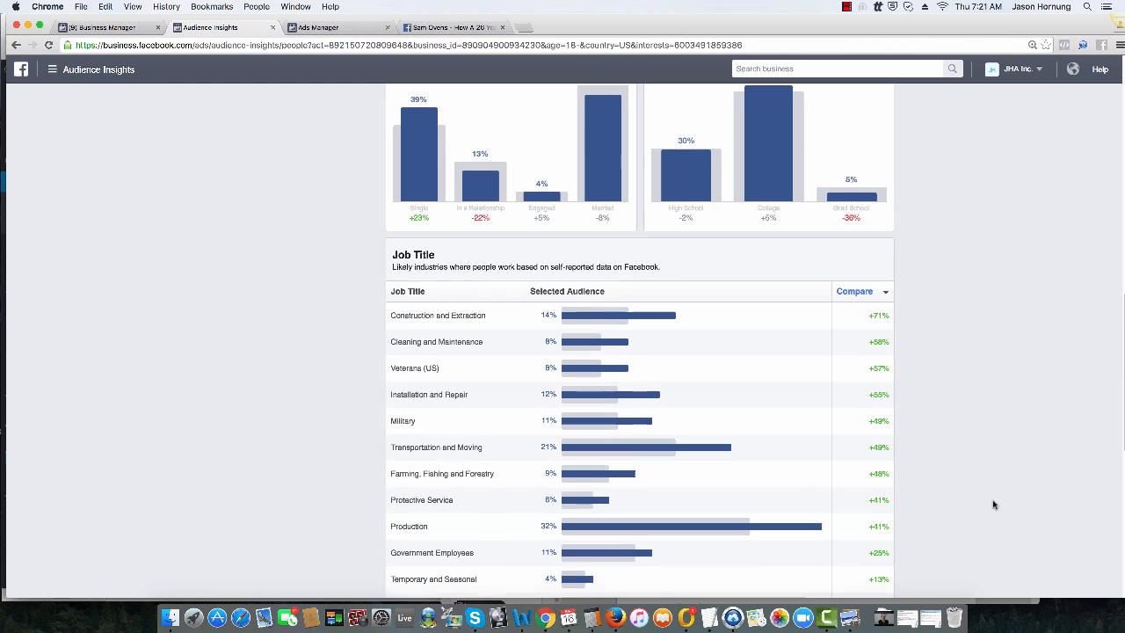
pyautogui.scroll(-5, 993, 503)
pyautogui.scroll(-1, 668, 456)
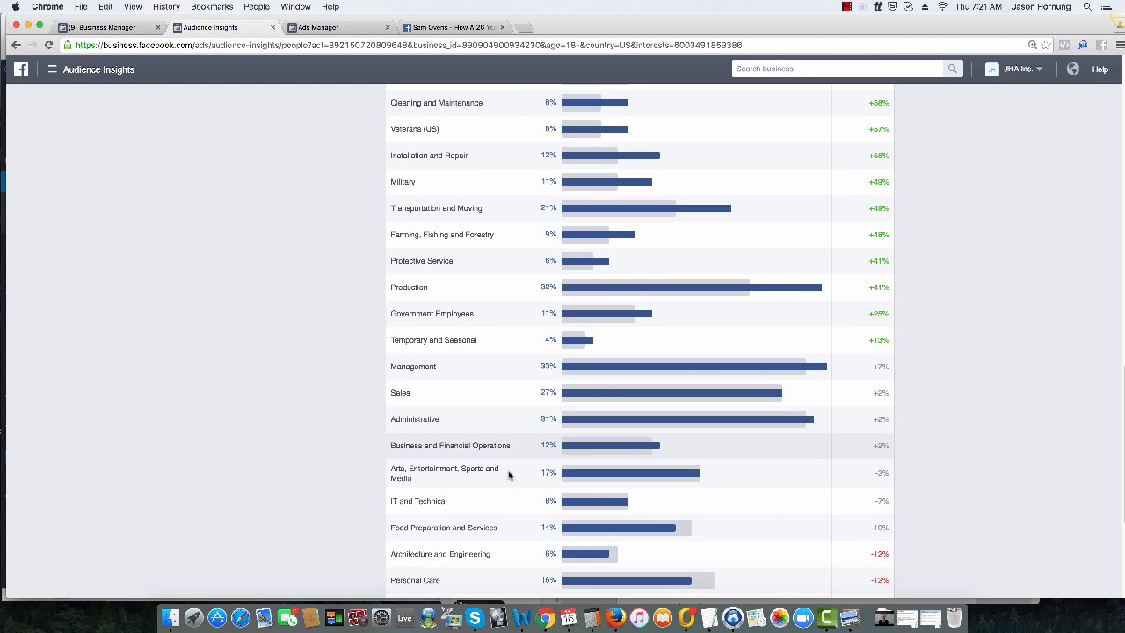
pyautogui.scroll(-2, 712, 536)
# Step: Show the audience's page likes and review its top categories and the relevance-ranked list of pages
pyautogui.scroll(20, 766, 518)
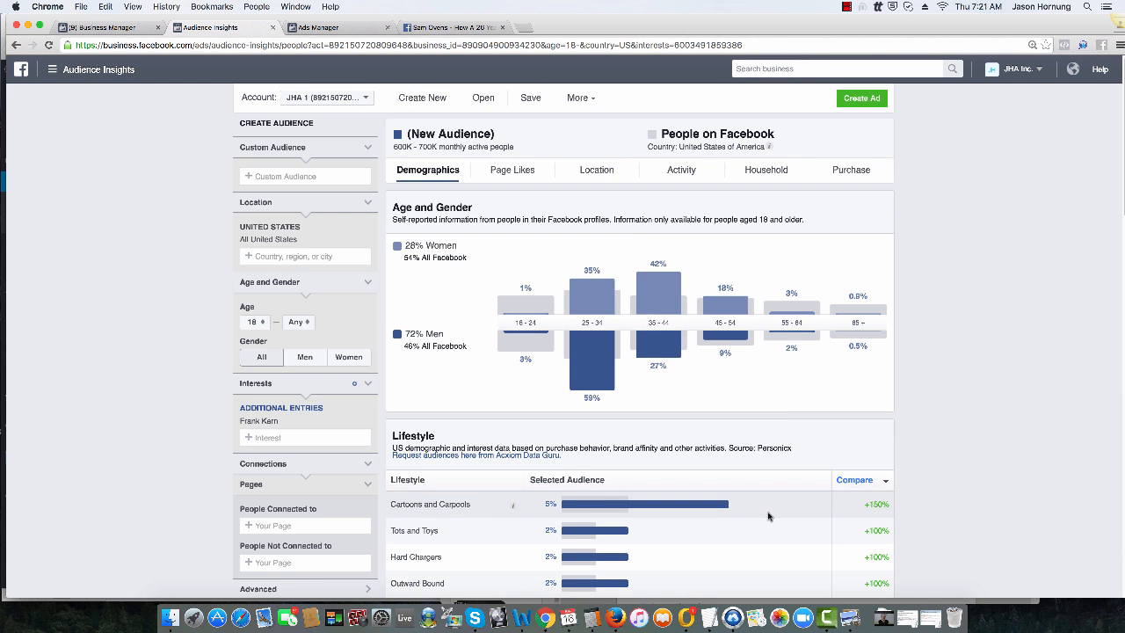
pyautogui.click(513, 170)
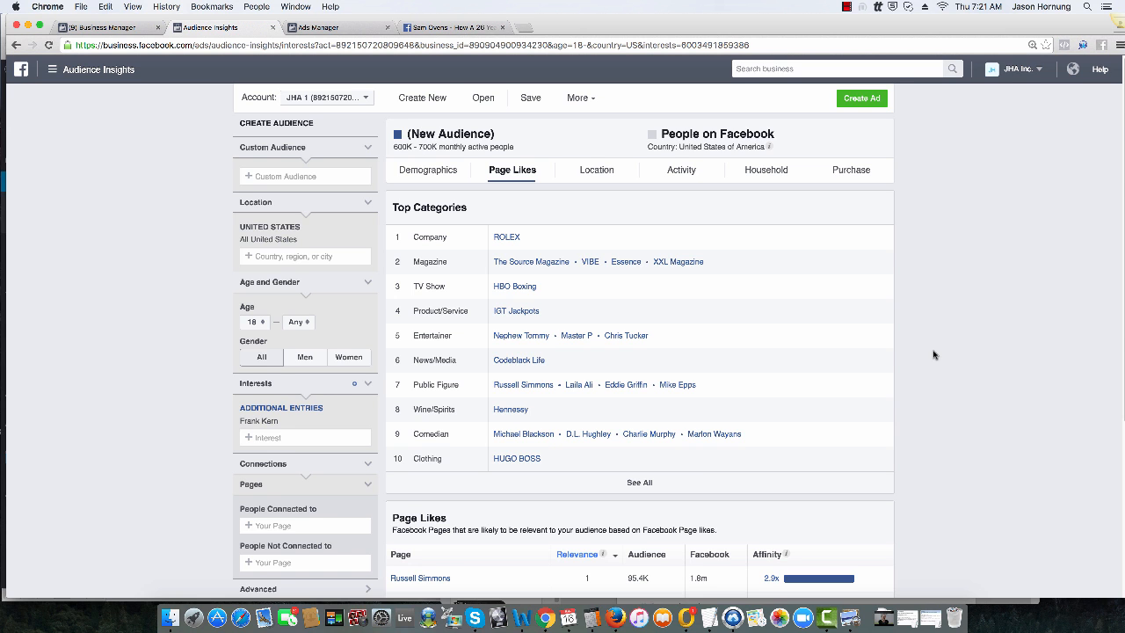
pyautogui.scroll(-3, 914, 377)
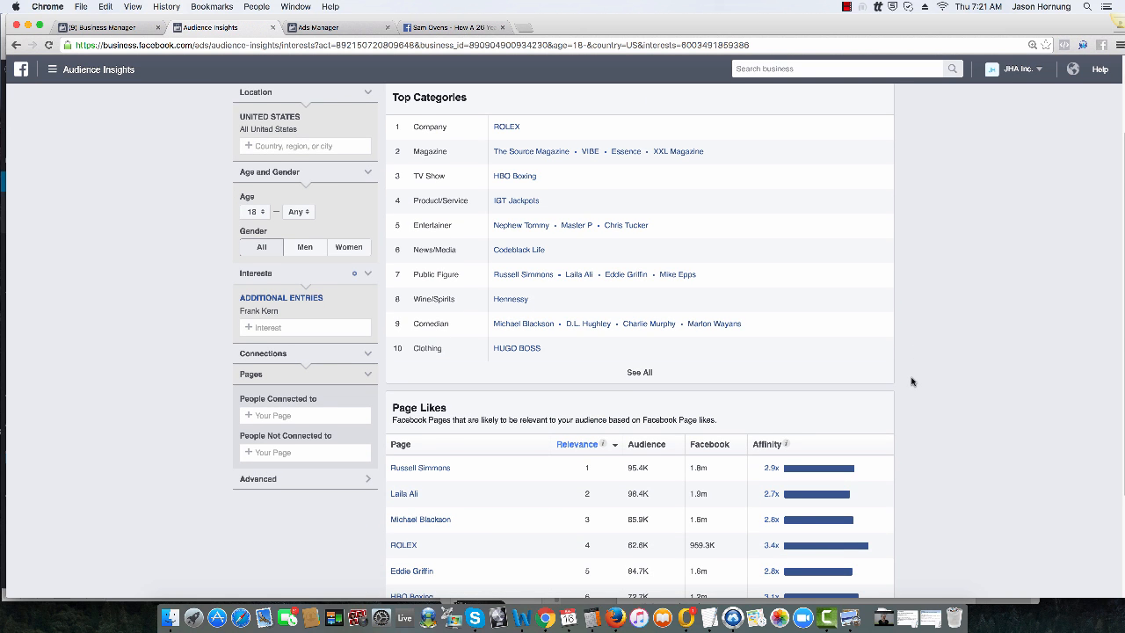
pyautogui.scroll(-3, 912, 379)
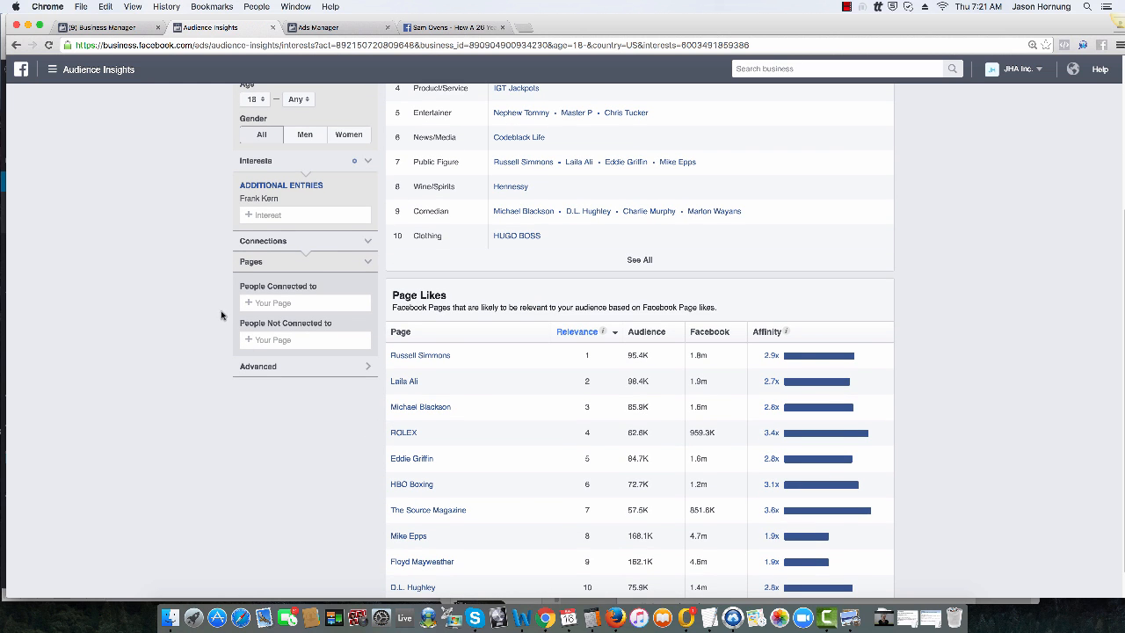
# Step: Expand the audience's Page Likes list to show more pages and view the audience details for the Russell Simmons page
pyautogui.scroll(5, 275, 234)
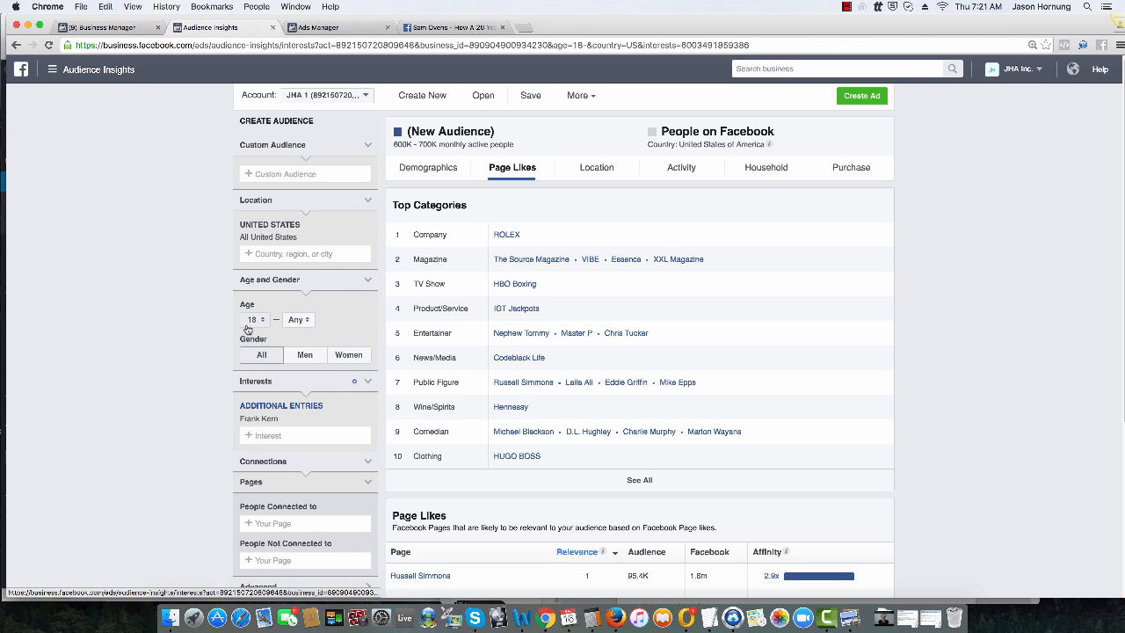
pyautogui.scroll(-3, 676, 453)
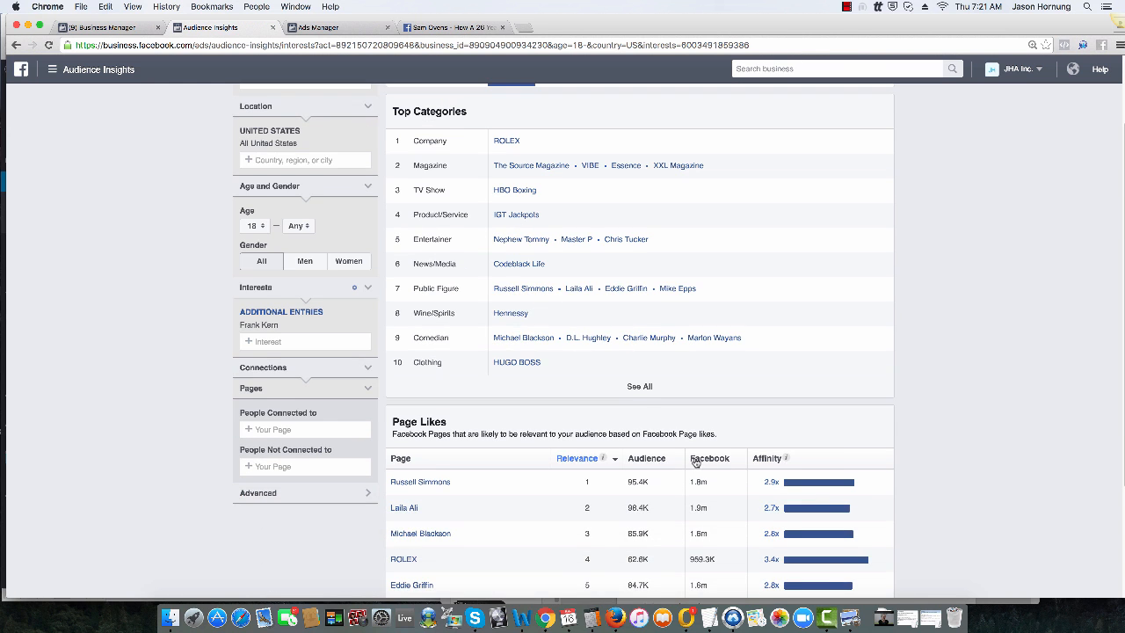
pyautogui.scroll(1, 676, 453)
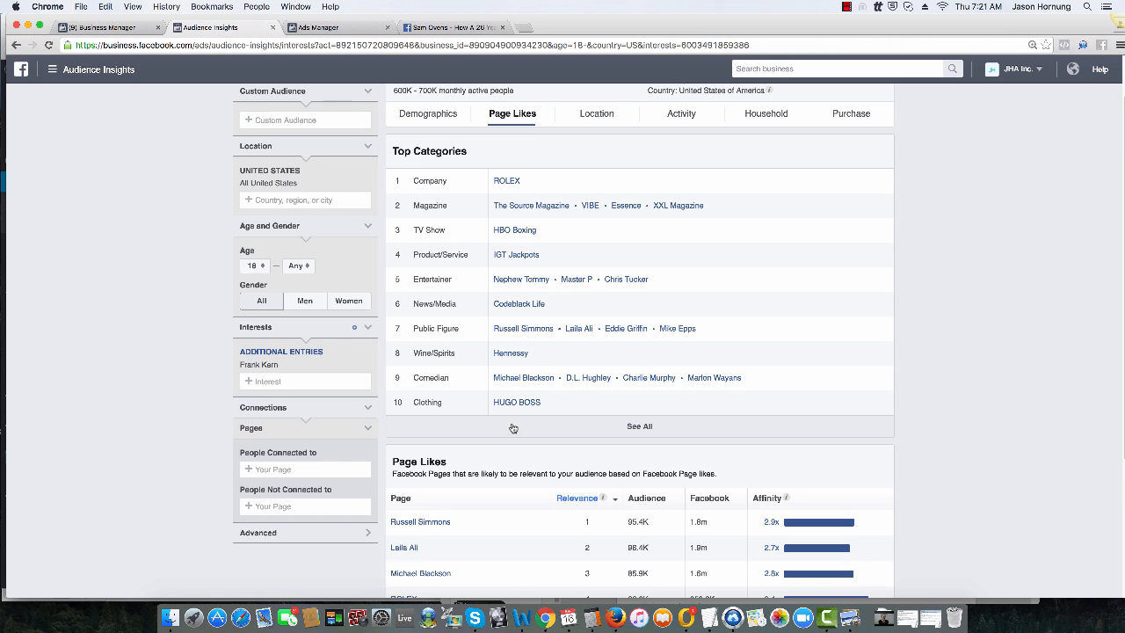
pyautogui.scroll(-5, 726, 447)
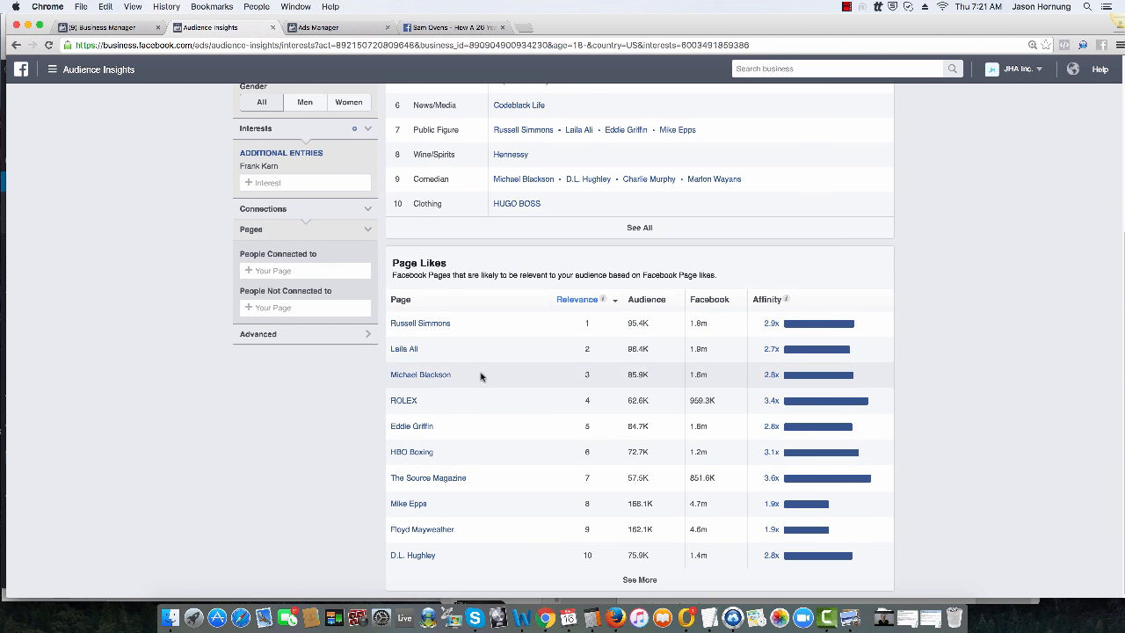
pyautogui.click(639, 580)
pyautogui.scroll(-2, 514, 396)
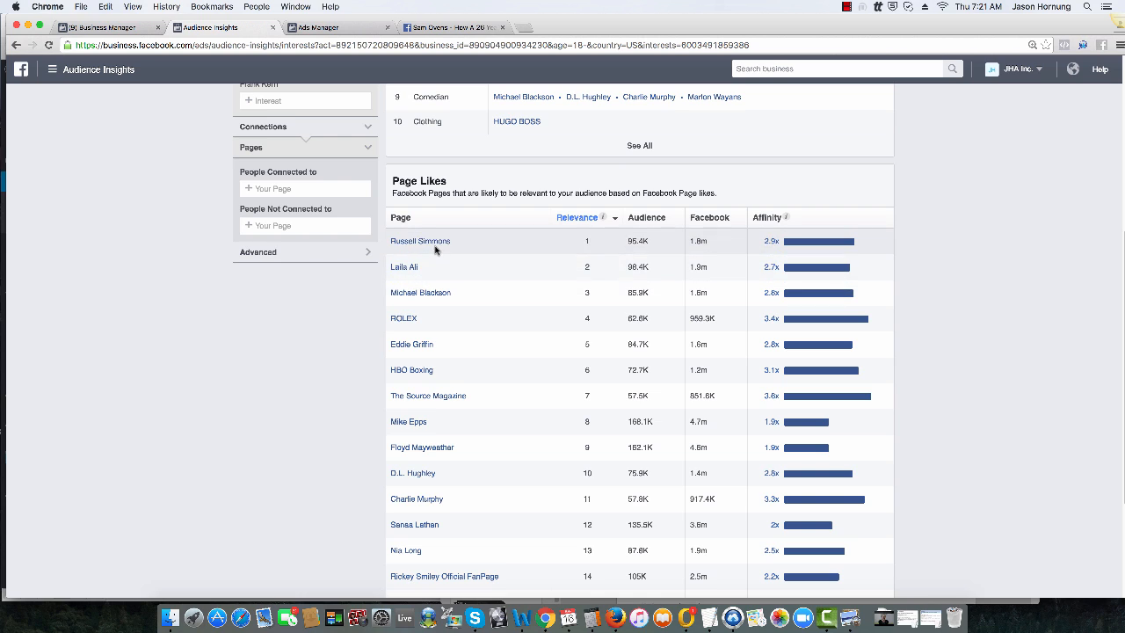
pyautogui.moveTo(434, 244)
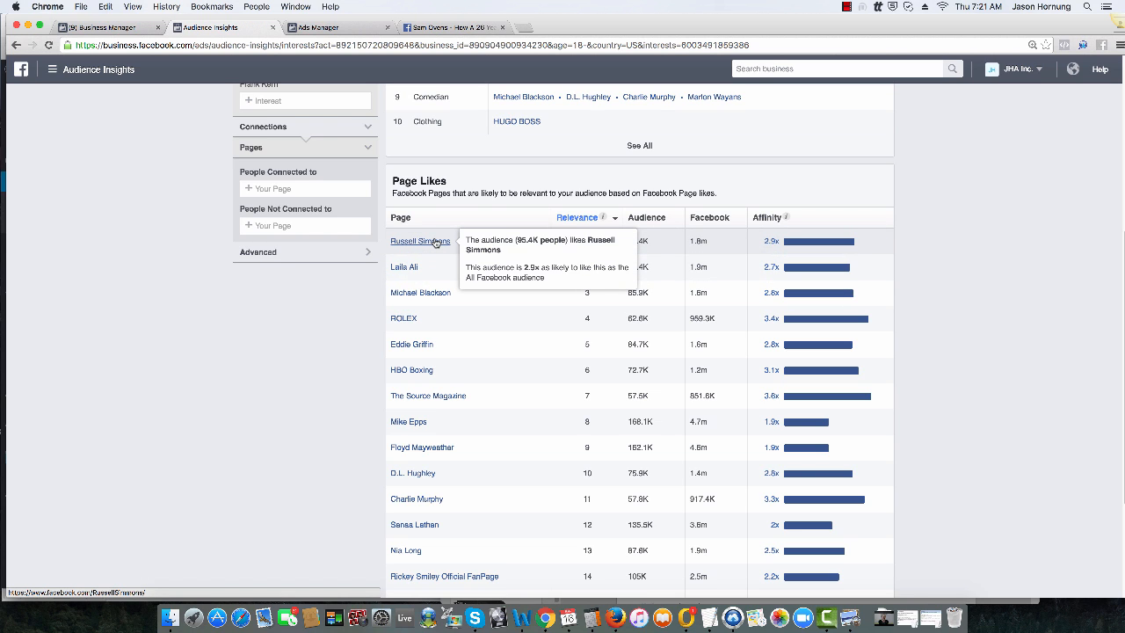
# Step: Review the audience's top cities and its Facebook activity frequency and device usage charts
pyautogui.scroll(4, 992, 326)
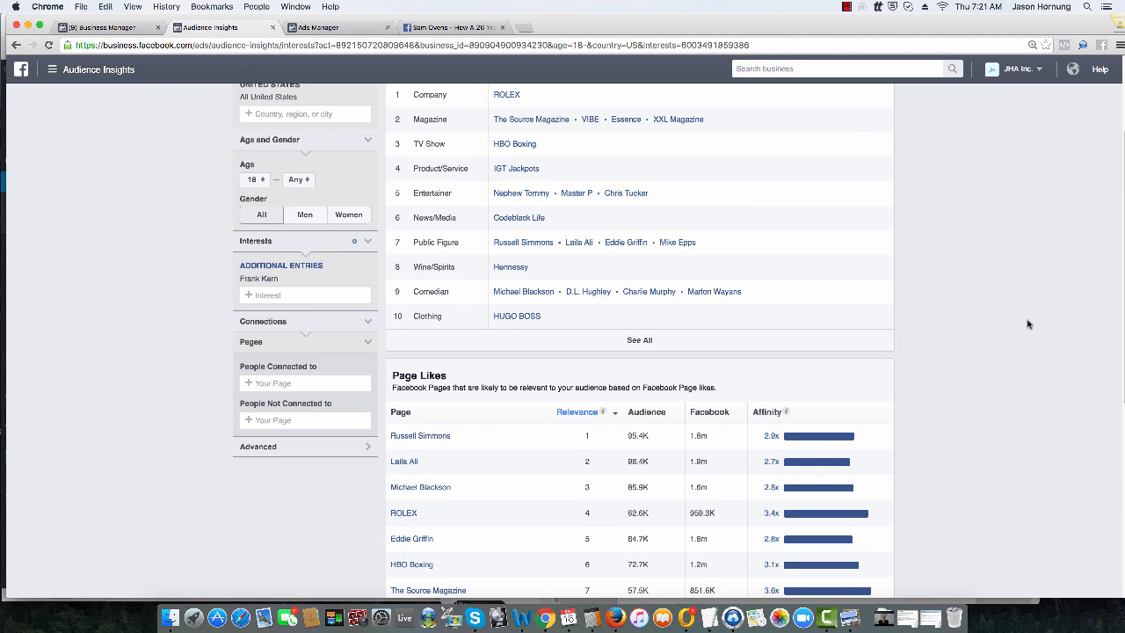
pyautogui.scroll(3, 1027, 325)
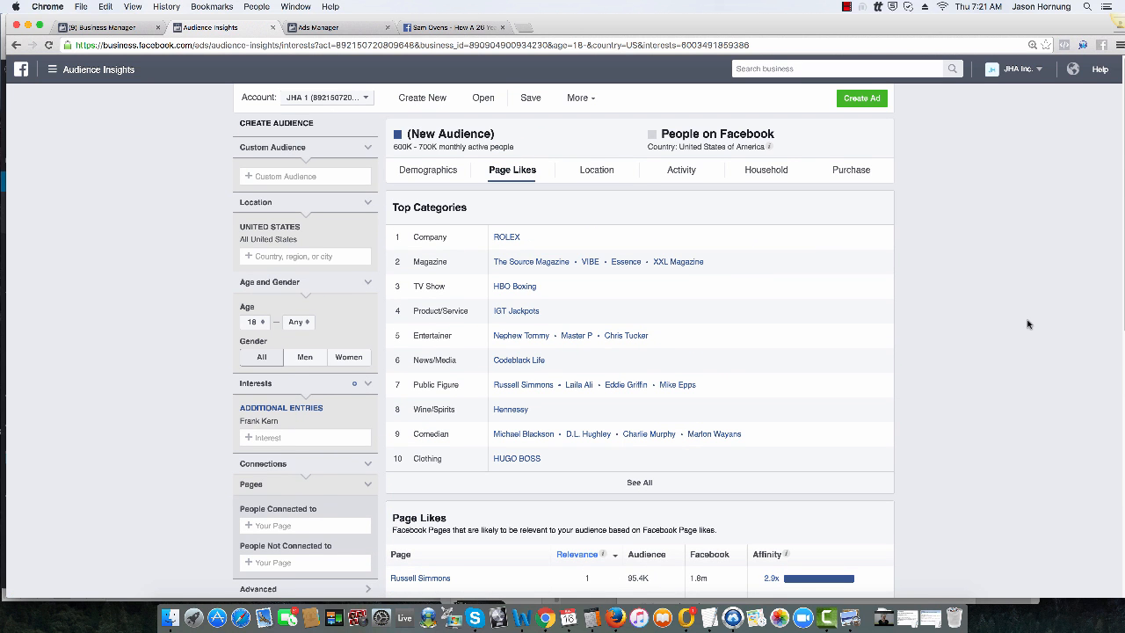
pyautogui.click(601, 172)
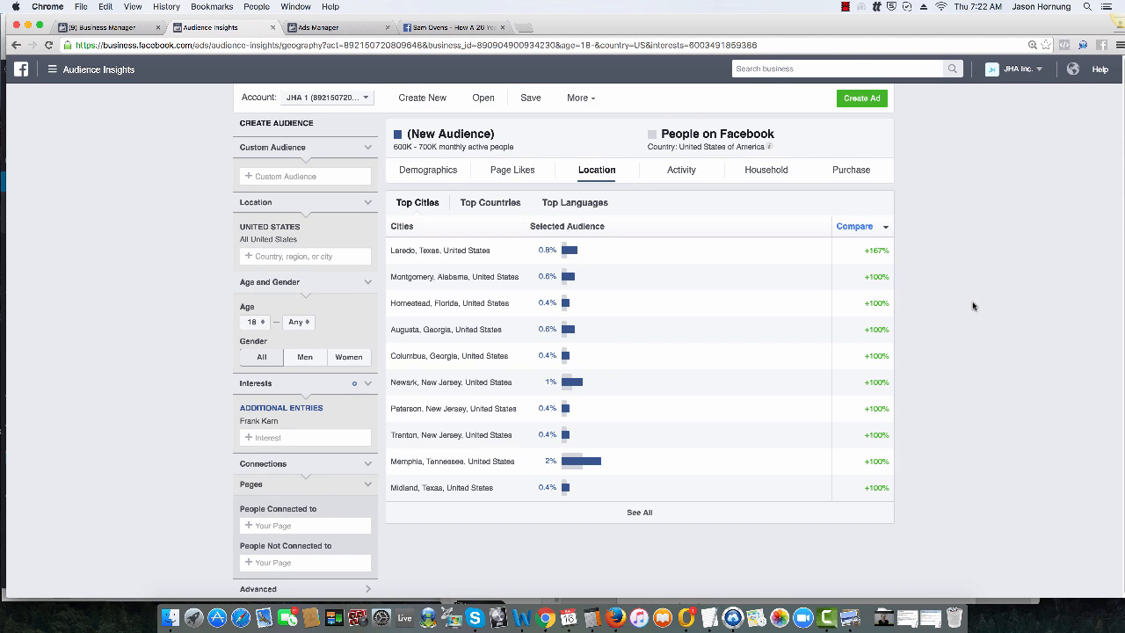
pyautogui.click(682, 171)
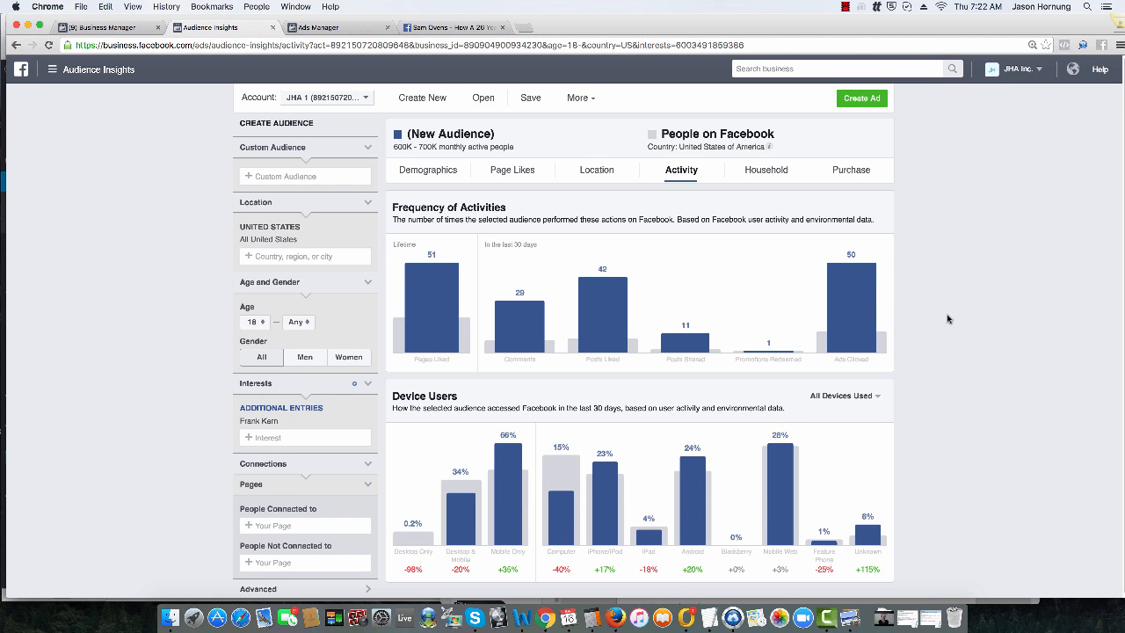
pyautogui.scroll(-1, 947, 315)
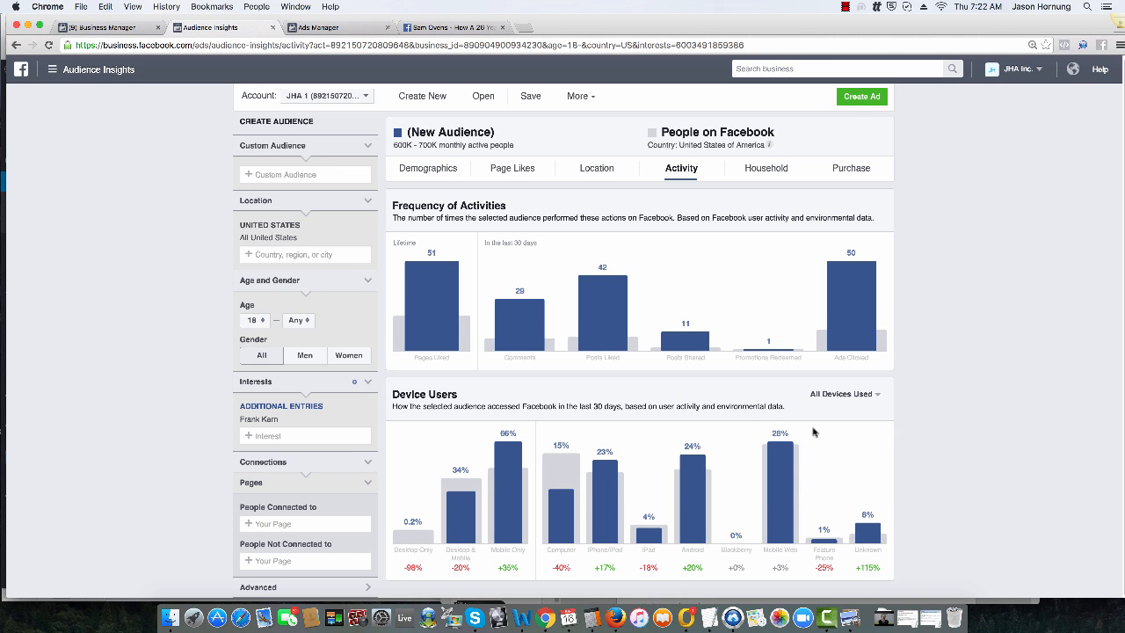
# Step: Review the audience's household data, covering income, home ownership, household size, home market value and spending methods
pyautogui.click(768, 169)
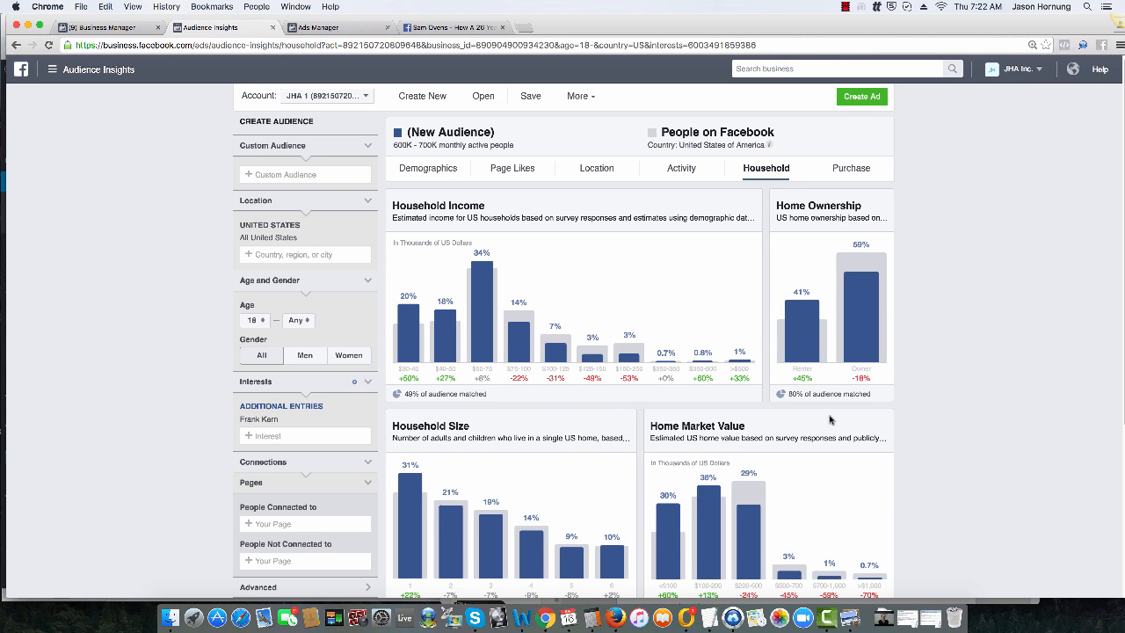
pyautogui.scroll(-2, 839, 360)
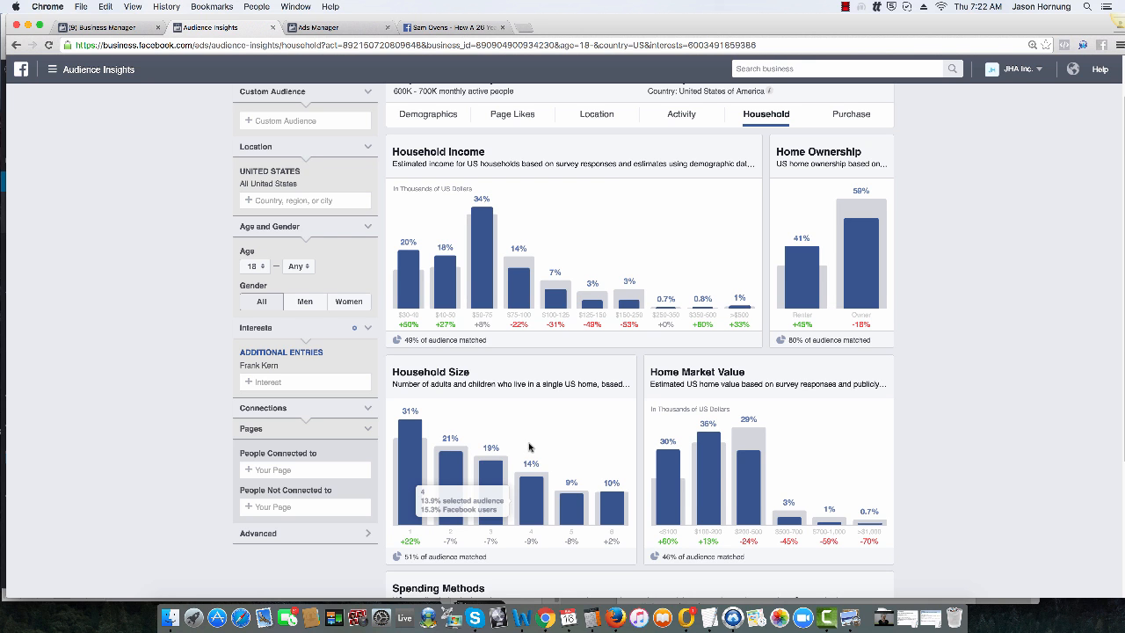
pyautogui.scroll(-3, 821, 439)
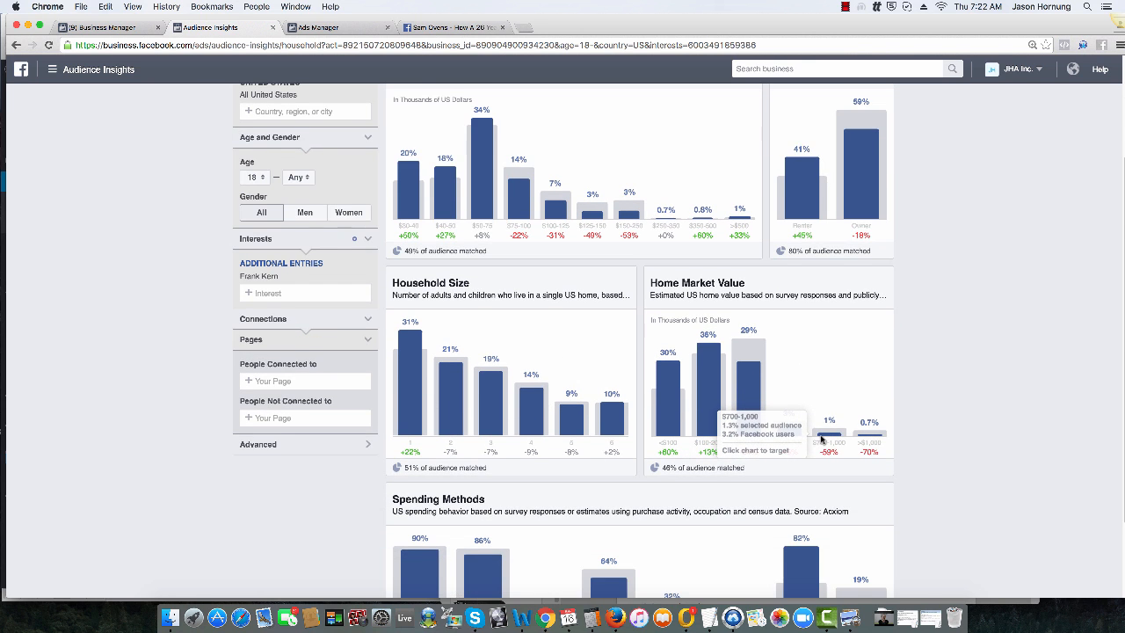
pyautogui.scroll(-3, 821, 439)
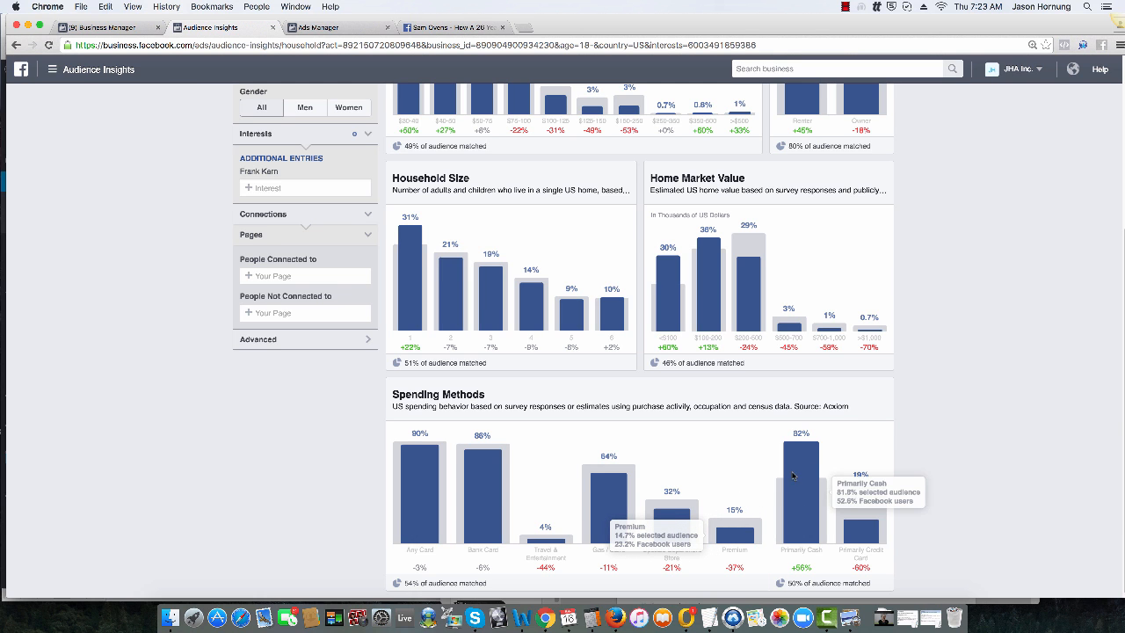
# Step: Review the audience's purchase data, including retail spending, online purchases and the purchase behavior categories
pyautogui.scroll(3, 918, 454)
pyautogui.scroll(3, 918, 454)
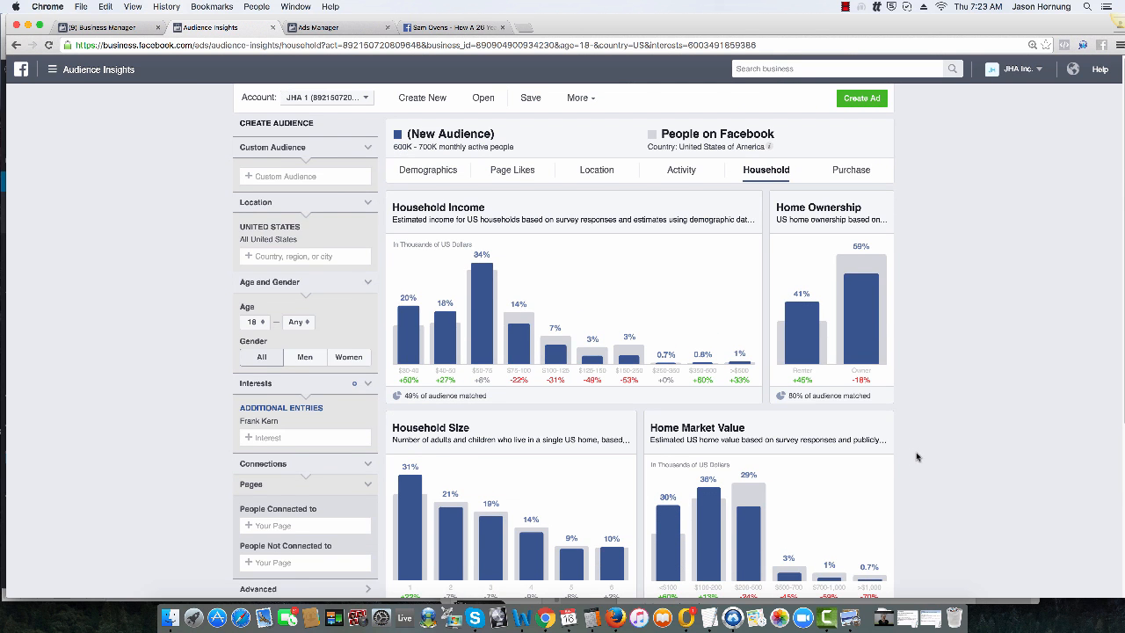
pyautogui.click(847, 172)
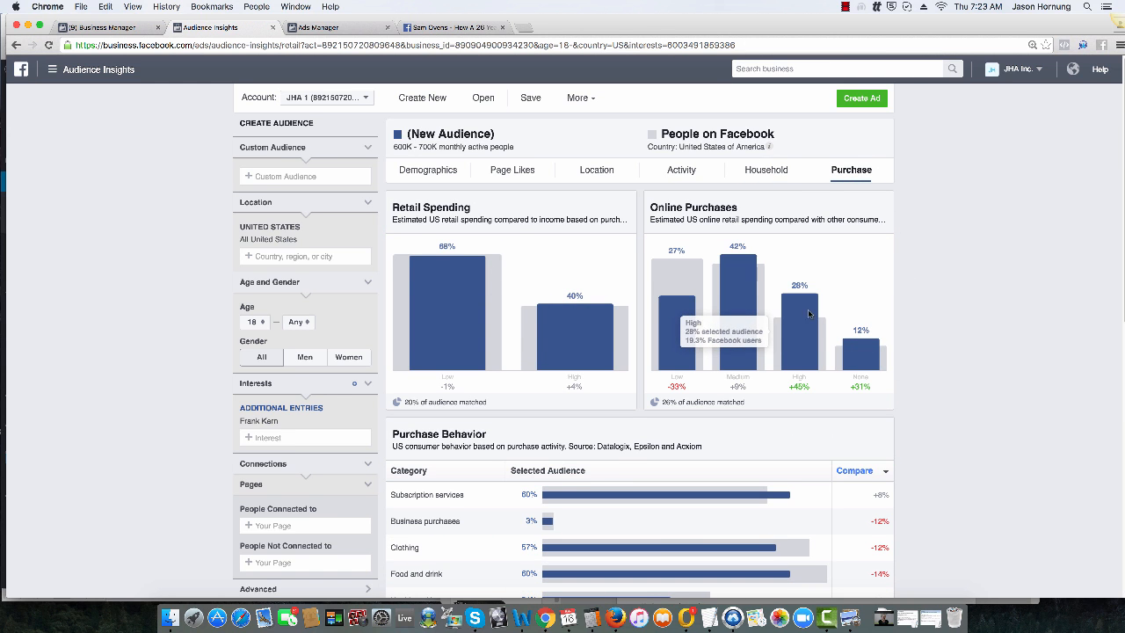
pyautogui.scroll(-3, 878, 349)
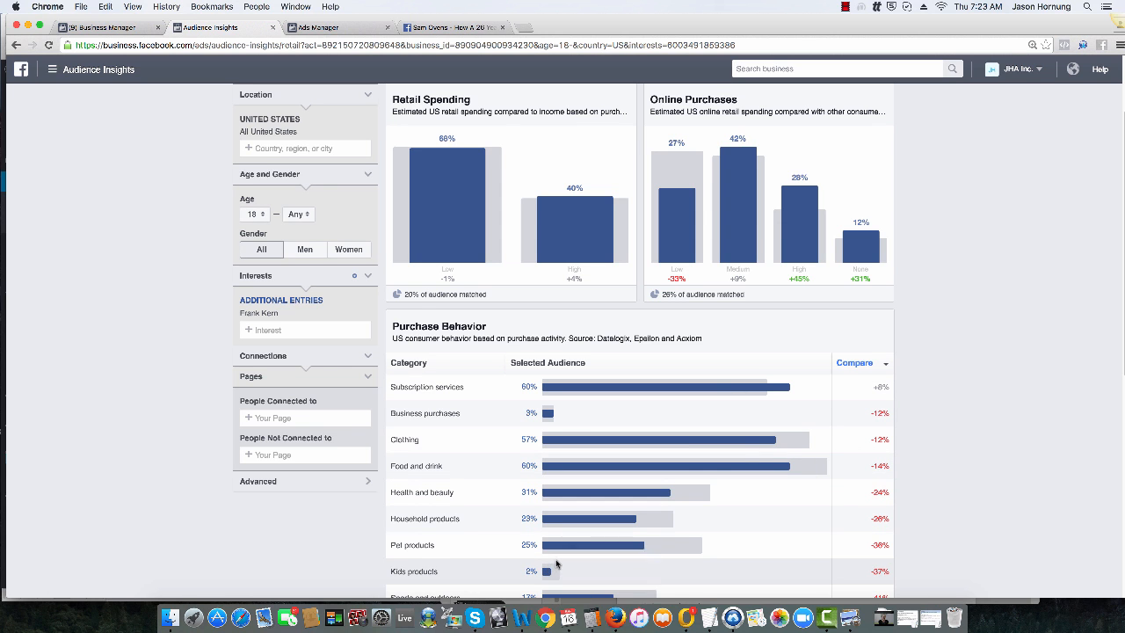
pyautogui.scroll(3, 949, 314)
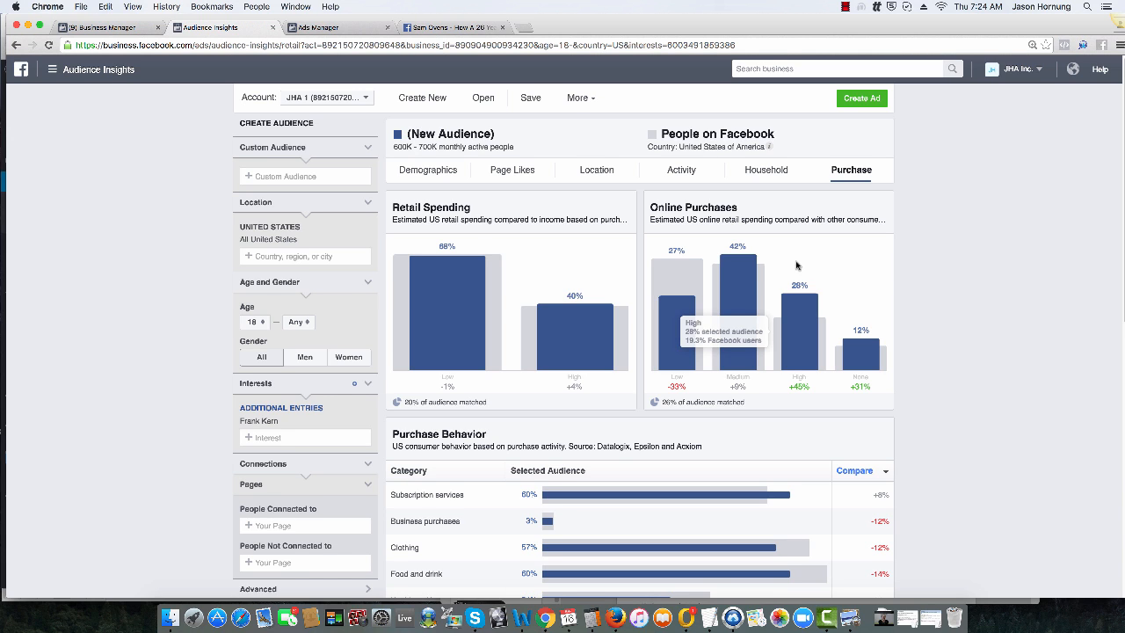
# Step: Search Google in a new browser tab for "10 smart market diagnosis and profiling questions"
pyautogui.click(523, 28)
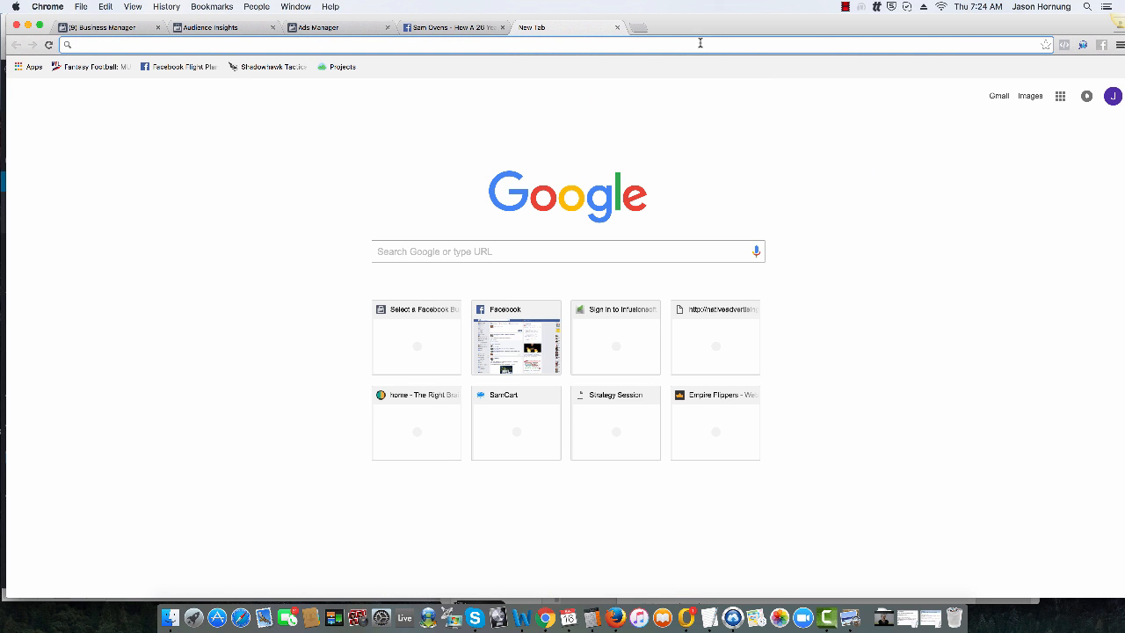
pyautogui.write('10 sma')
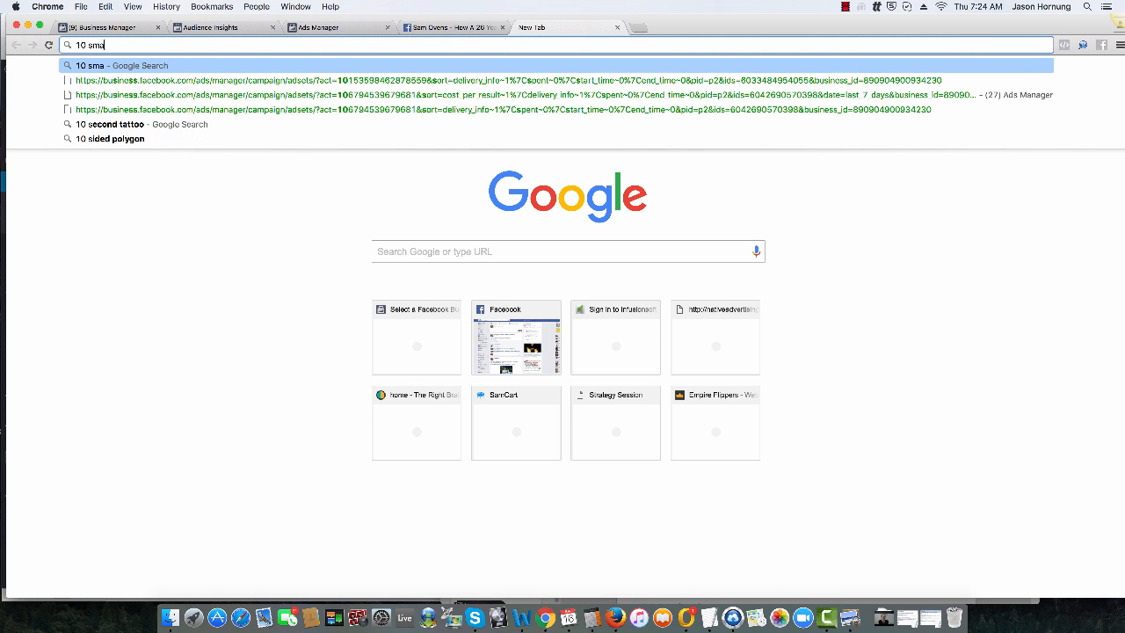
pyautogui.write('rt marke')
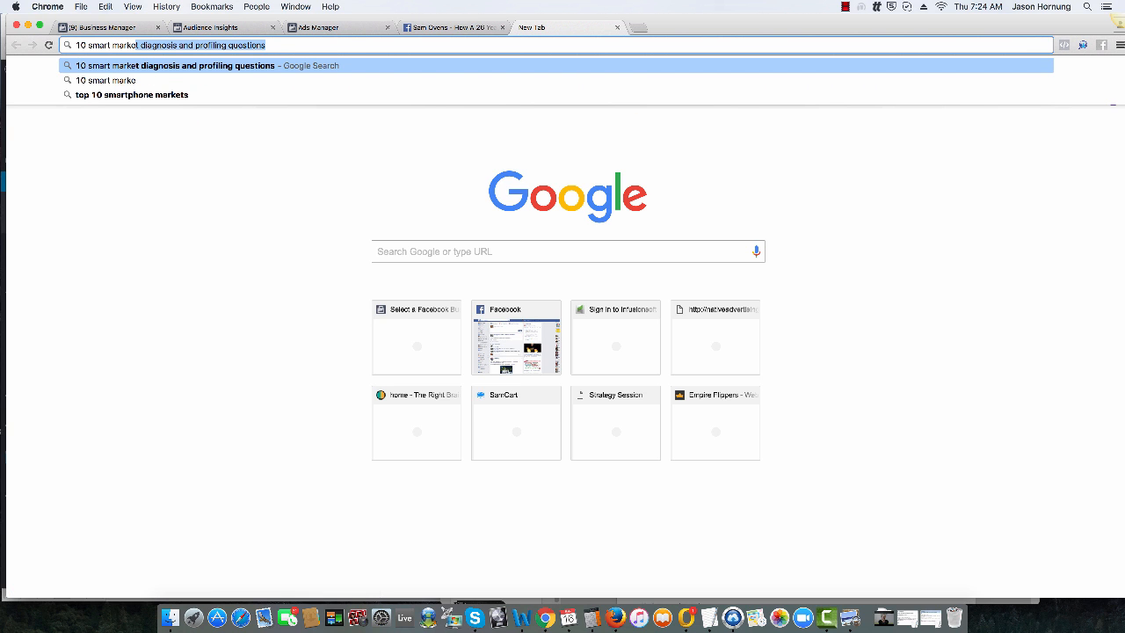
pyautogui.press('Return')
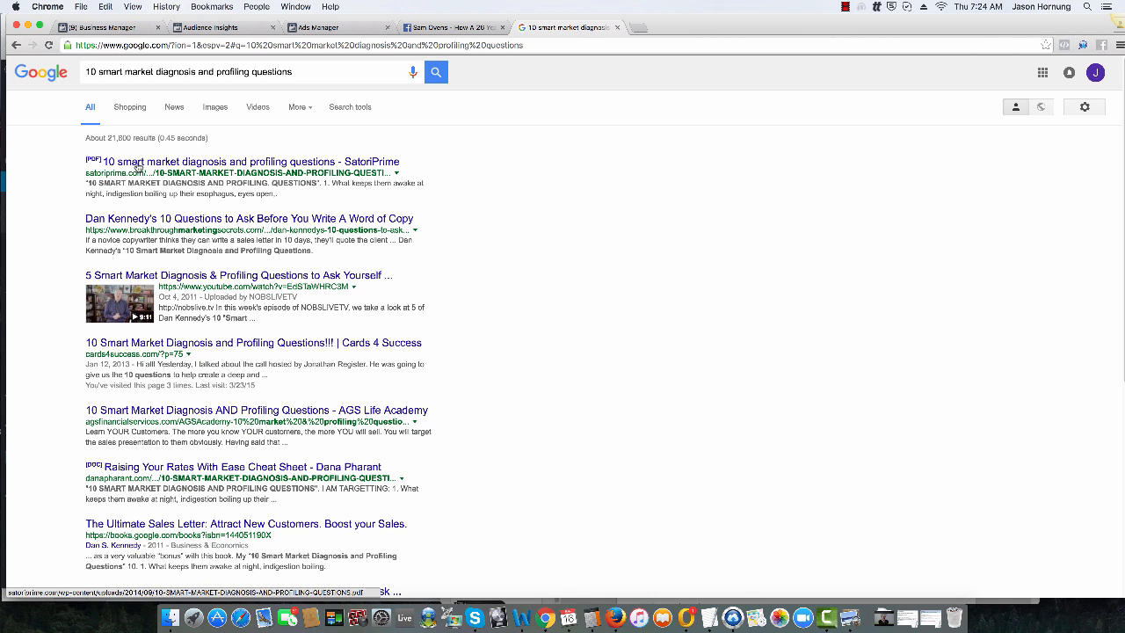
# Step: Open the SatoriPrime PDF from the search results and look through its market diagnosis and profiling questions
pyautogui.click(225, 166)
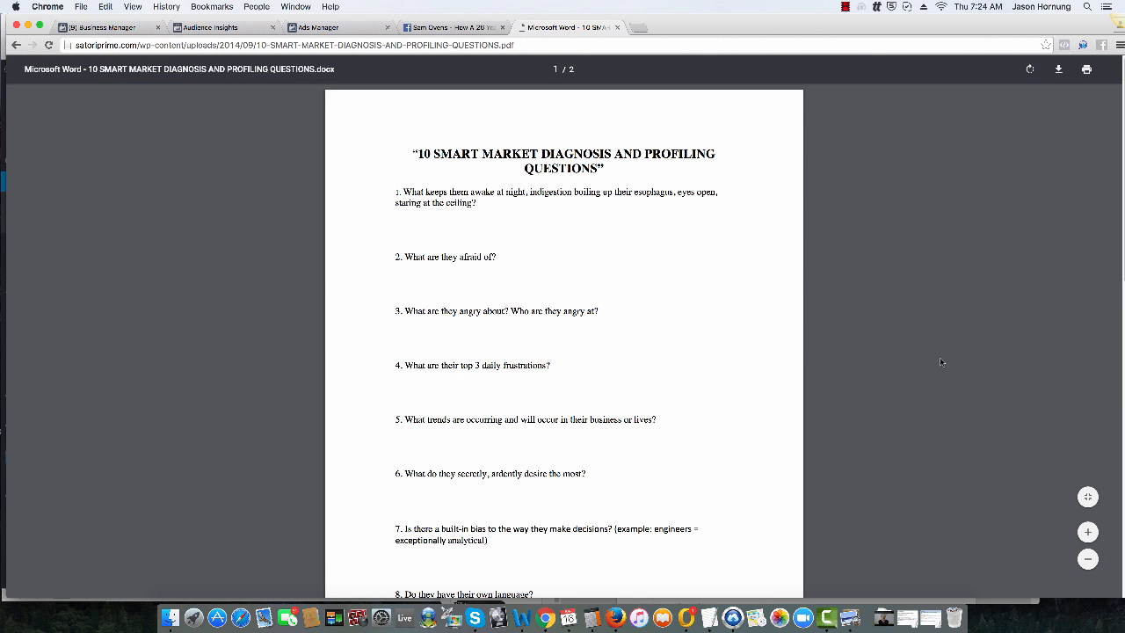
pyautogui.scroll(-15, 943, 360)
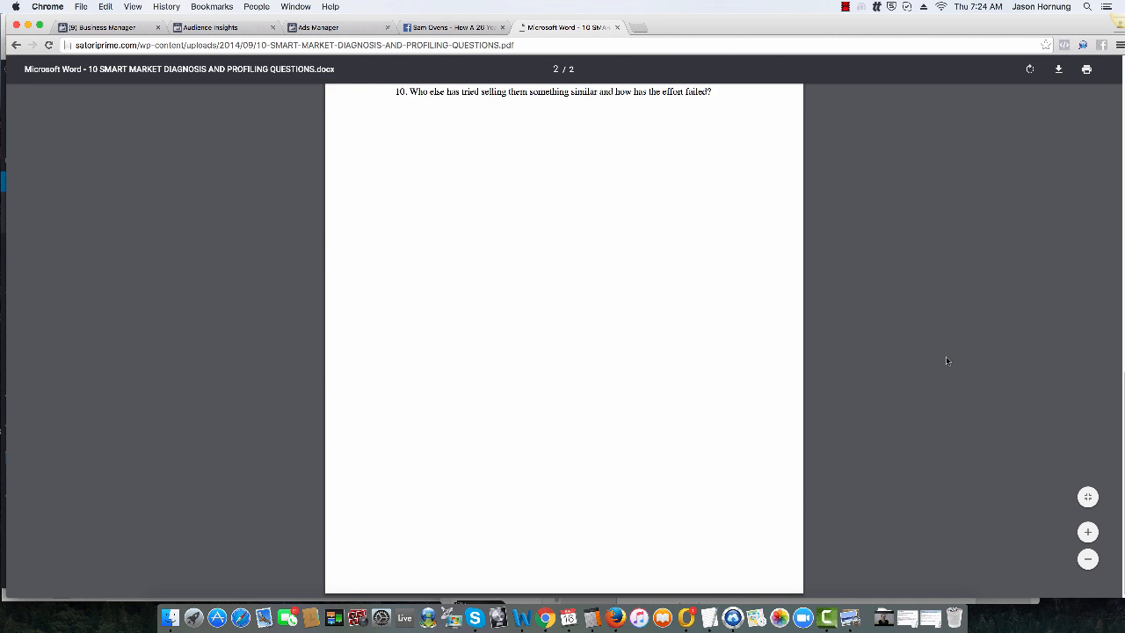
pyautogui.scroll(15, 946, 361)
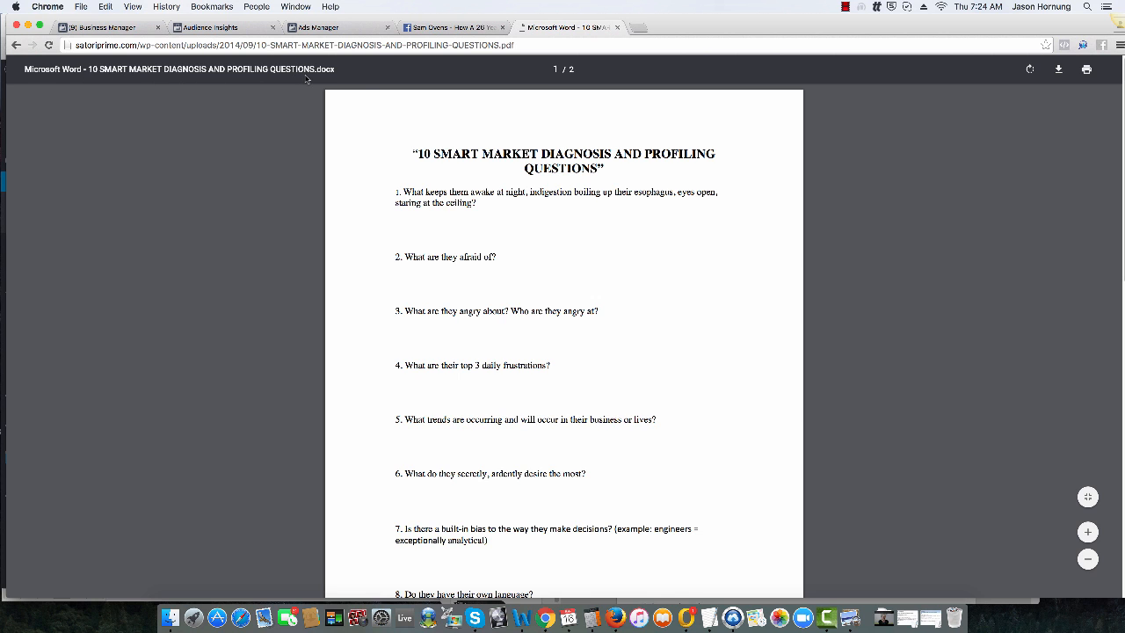
pyautogui.scroll(-5, 672, 342)
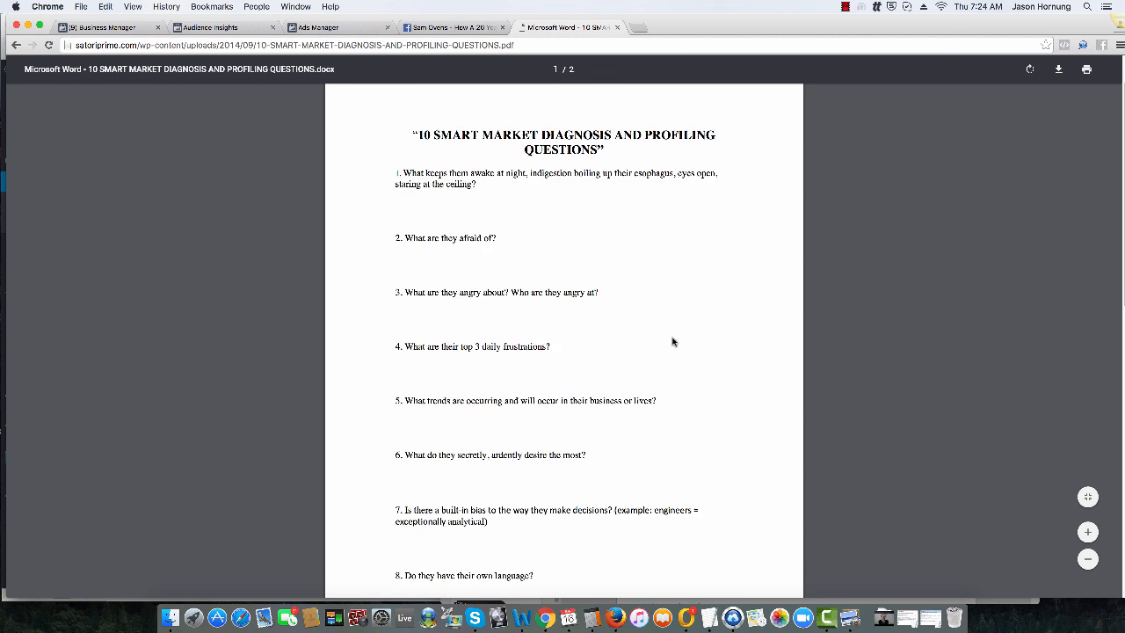
pyautogui.scroll(5, 673, 341)
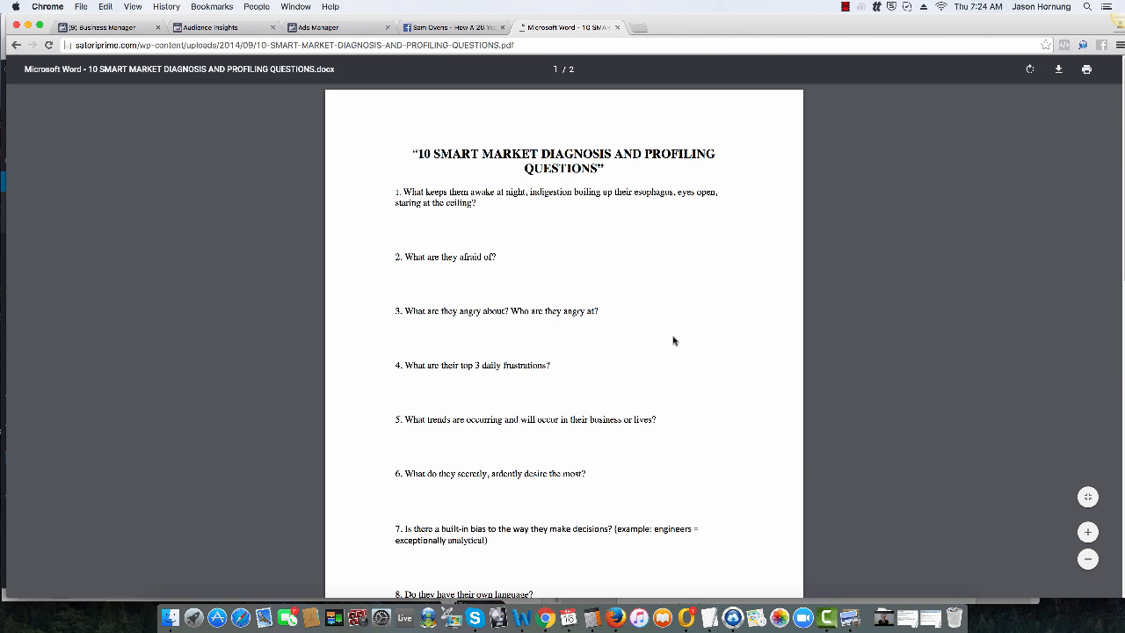